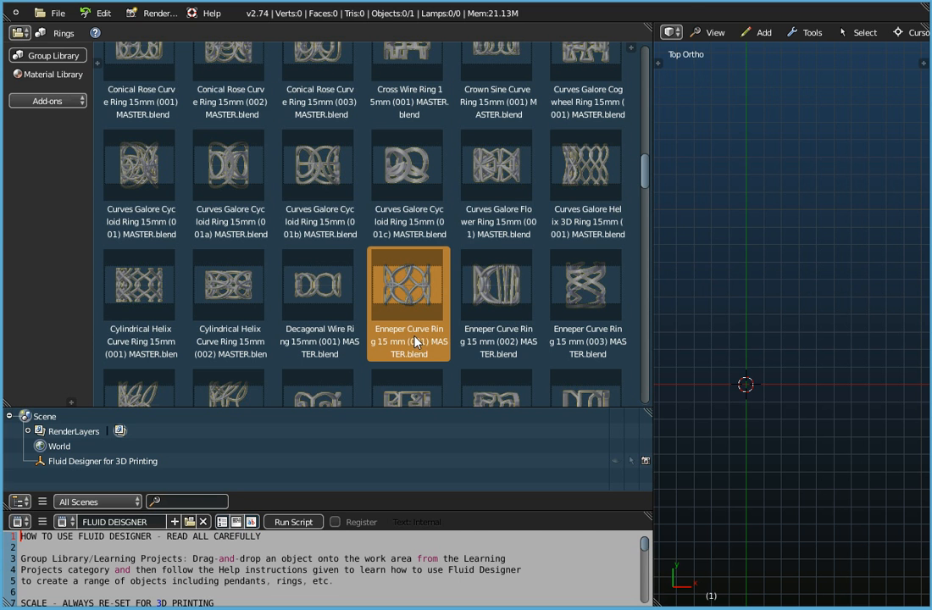
Add the Enneper Curve Ring 15 mm (001) from the Rings library to the 3D scene
left_click_drag(409, 288, 690, 254)
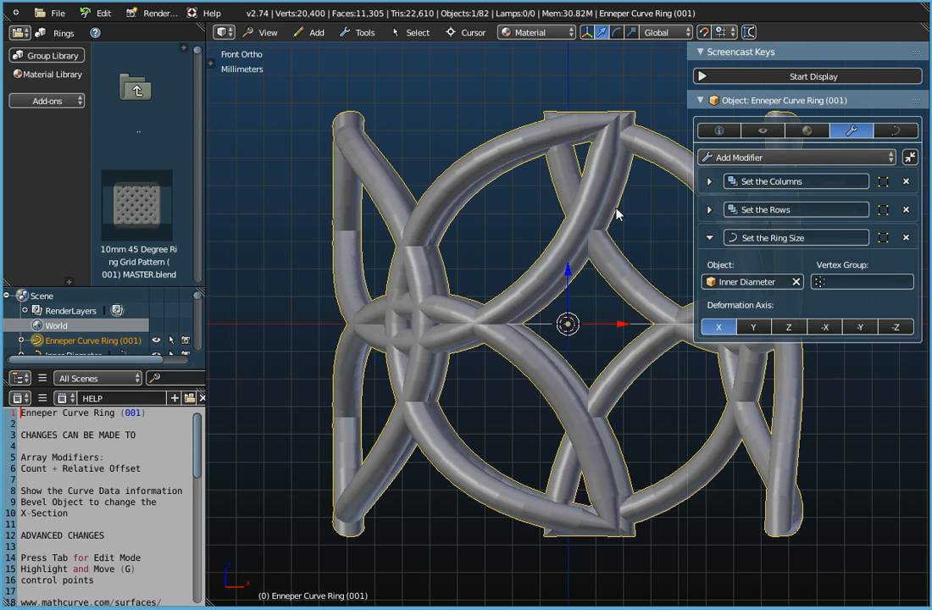
left_click(769, 77)
left_click(707, 77)
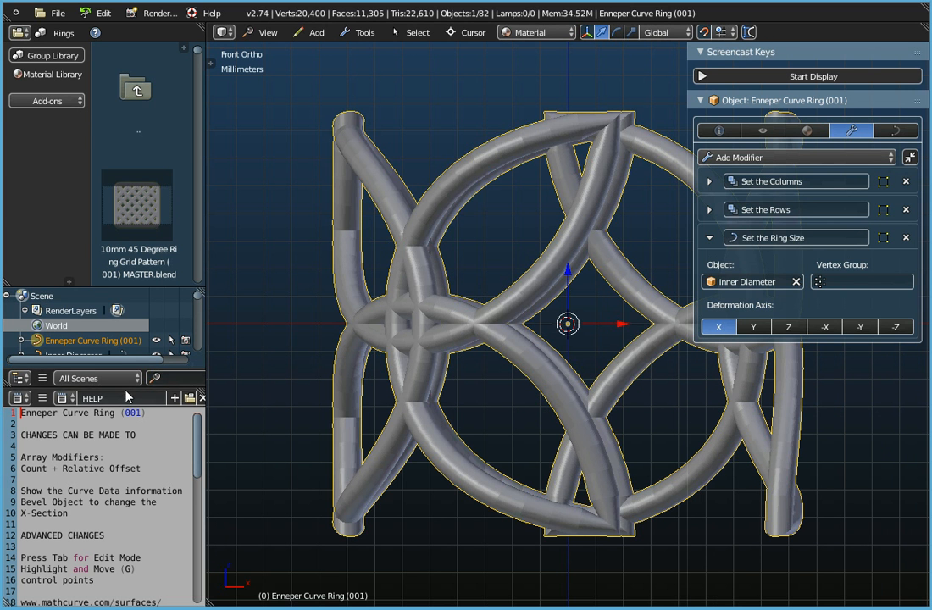
Enlarge the scene outliner, select the Inner Diameter curve and hide it
left_click_drag(125, 390, 136, 496)
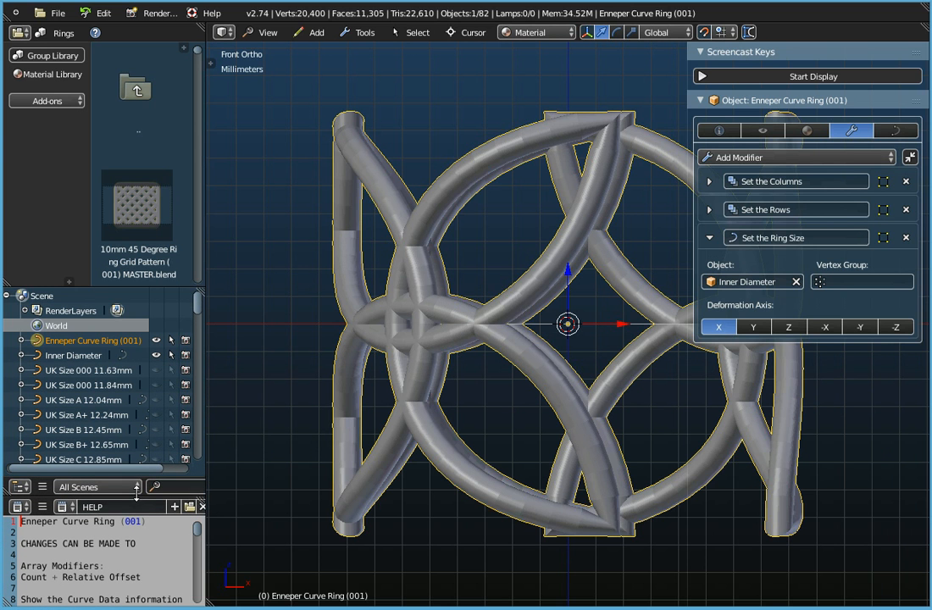
left_click(71, 356)
middle_click_drag(489, 342, 414, 223)
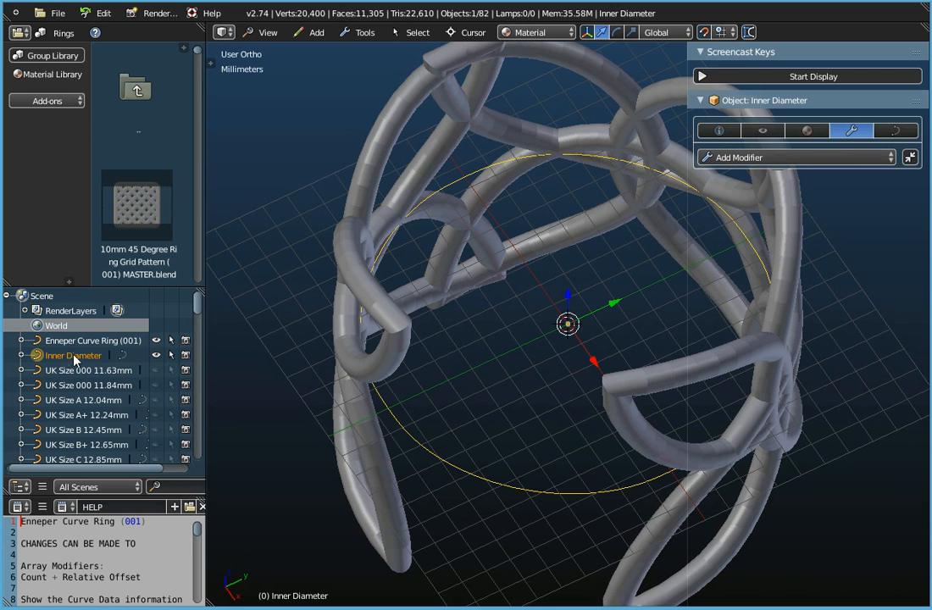
left_click(155, 355)
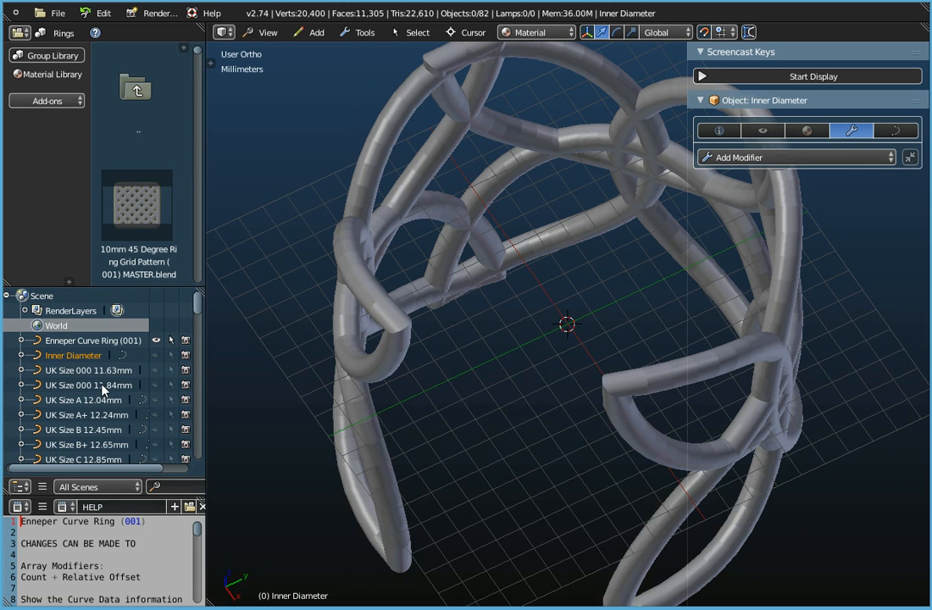
Make the UK Size K+ 16.10mm curve visible and selectable, select it in the scene, and clear the selection
scroll(101, 390, "down", 4)
scroll(102, 390, "down", 7)
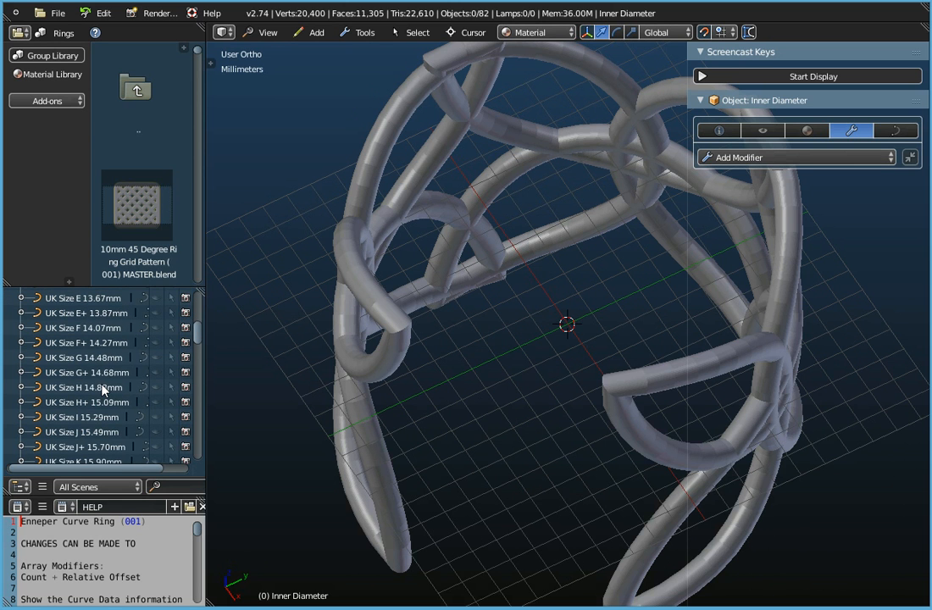
scroll(102, 391, "down", 7)
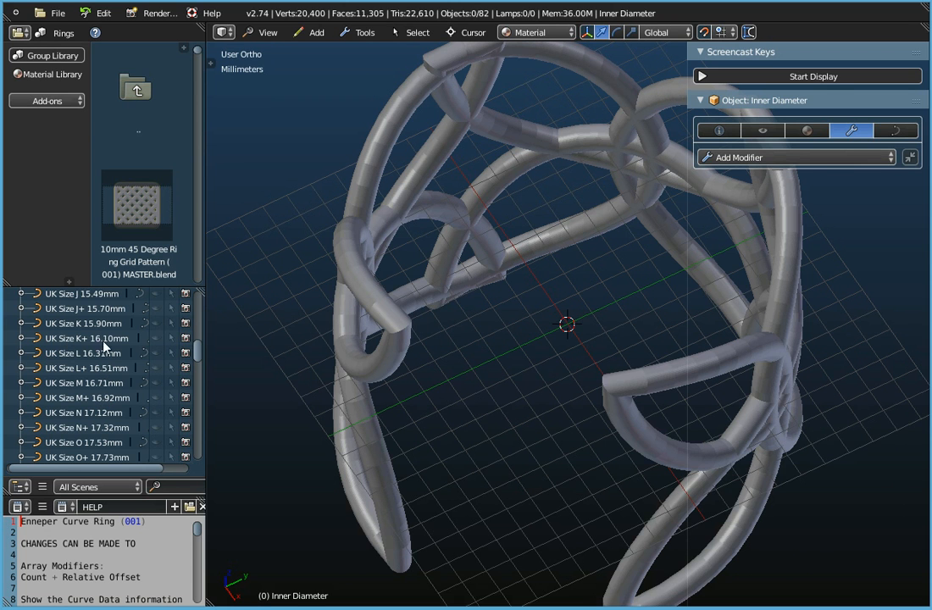
left_click(156, 338)
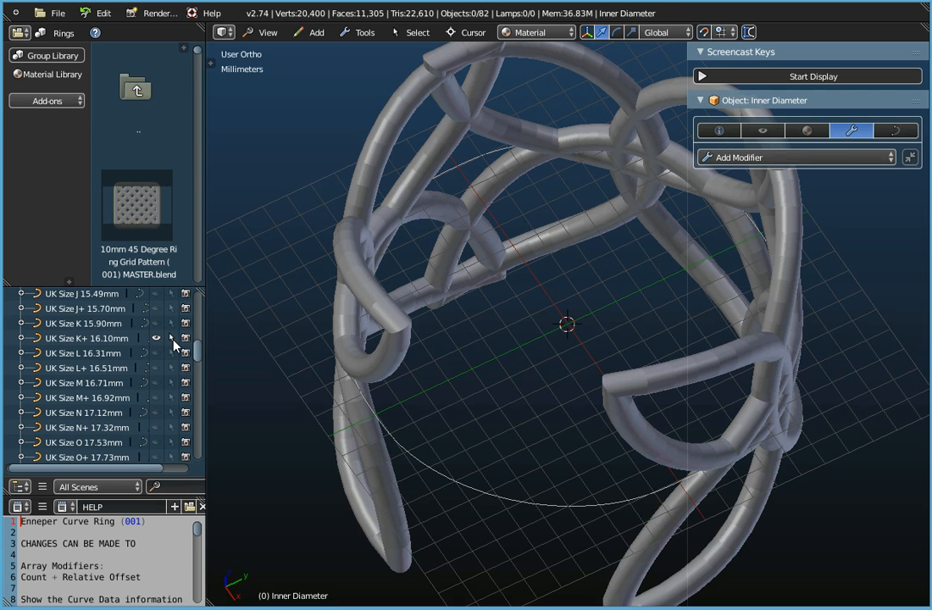
right_click(475, 489)
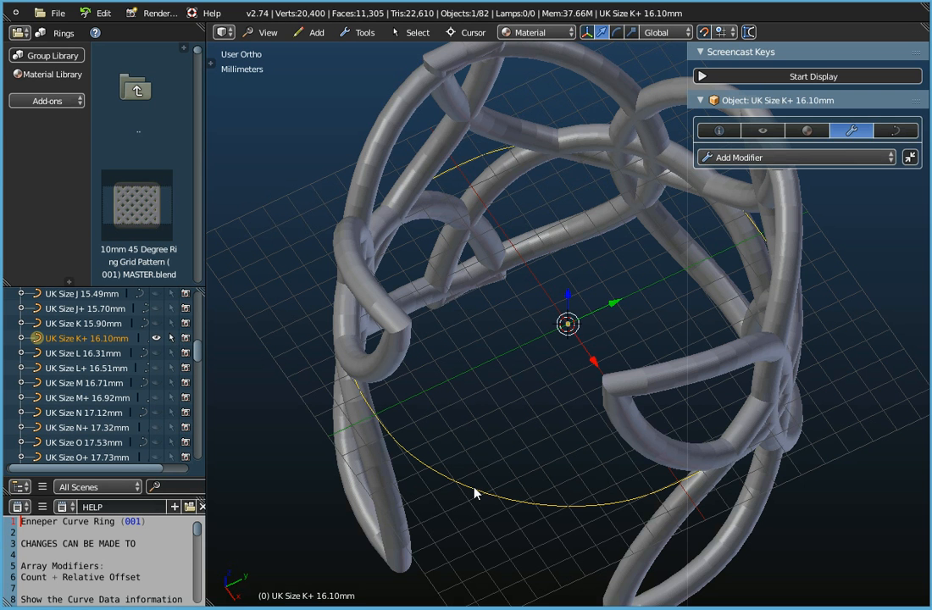
key("a")
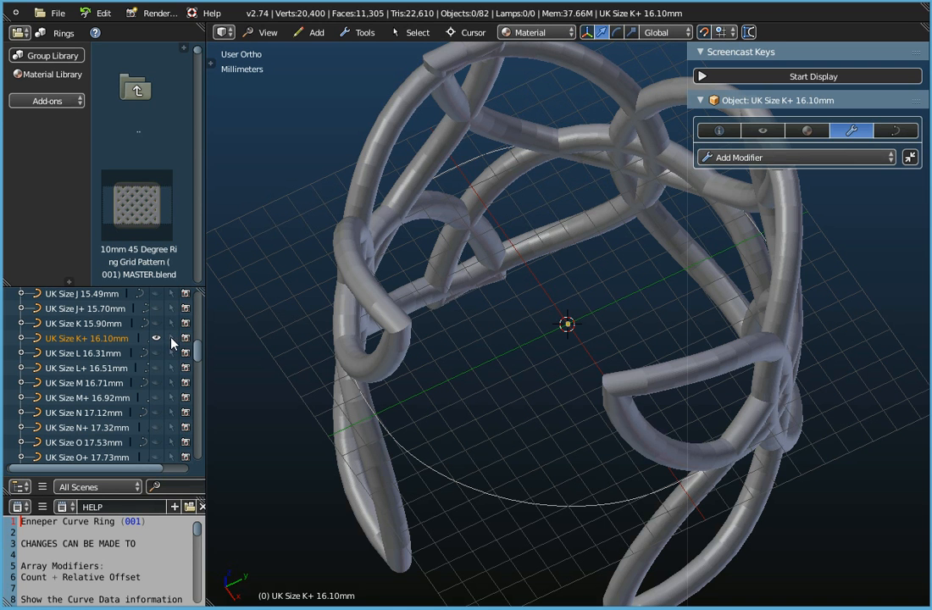
Compare the ring with the UK Size K+ 16.10mm curve from several angles and in a top view fitted to the whole scene
mouse_move(447, 395)
middle_mouse_down()
mouse_move(546, 339)
mouse_move(553, 373)
mouse_move(526, 429)
mouse_move(461, 388)
middle_mouse_up()
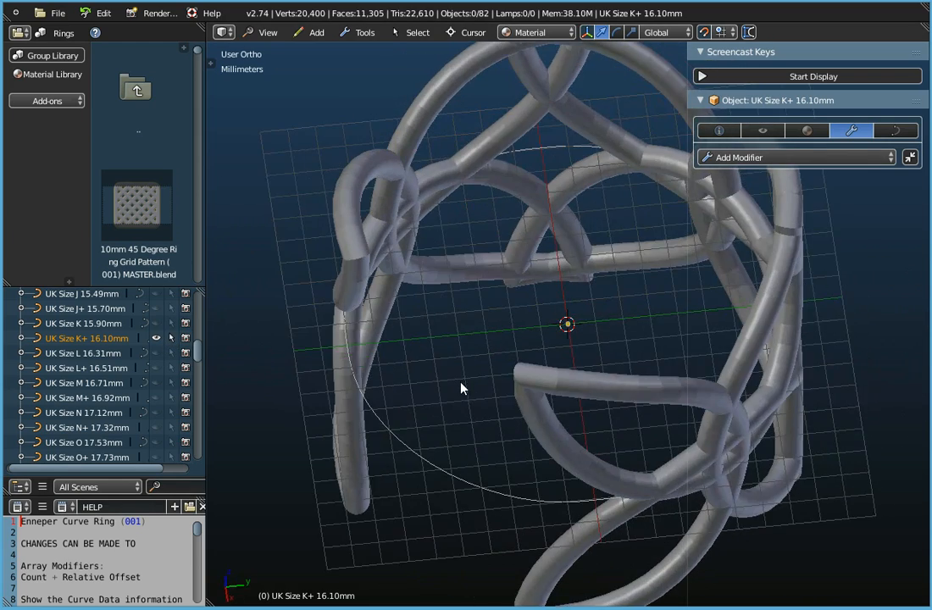
scroll(351, 281, "up", 2)
middle_click_drag(347, 272, 422, 223)
scroll(380, 402, "up", 4)
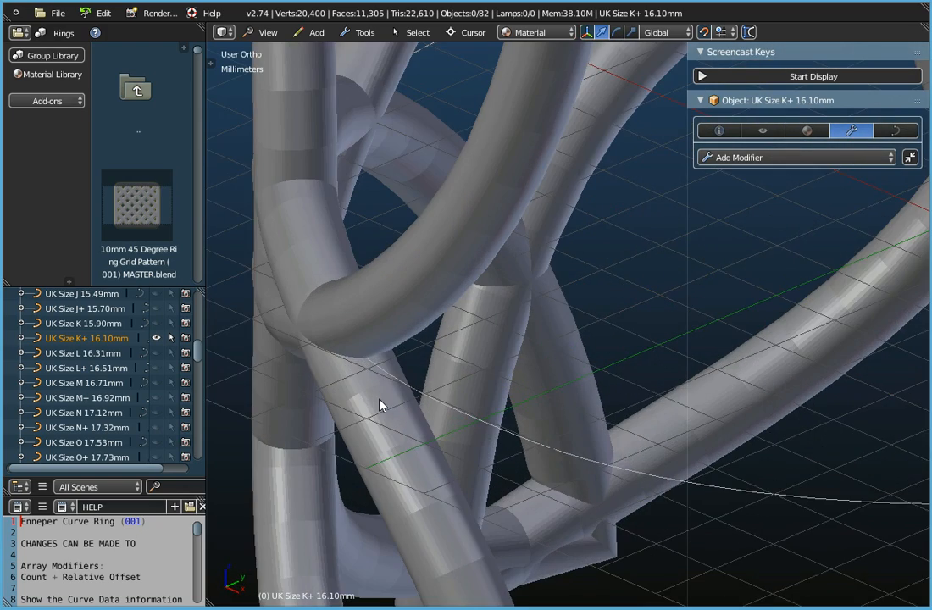
scroll(447, 408, "down", 5)
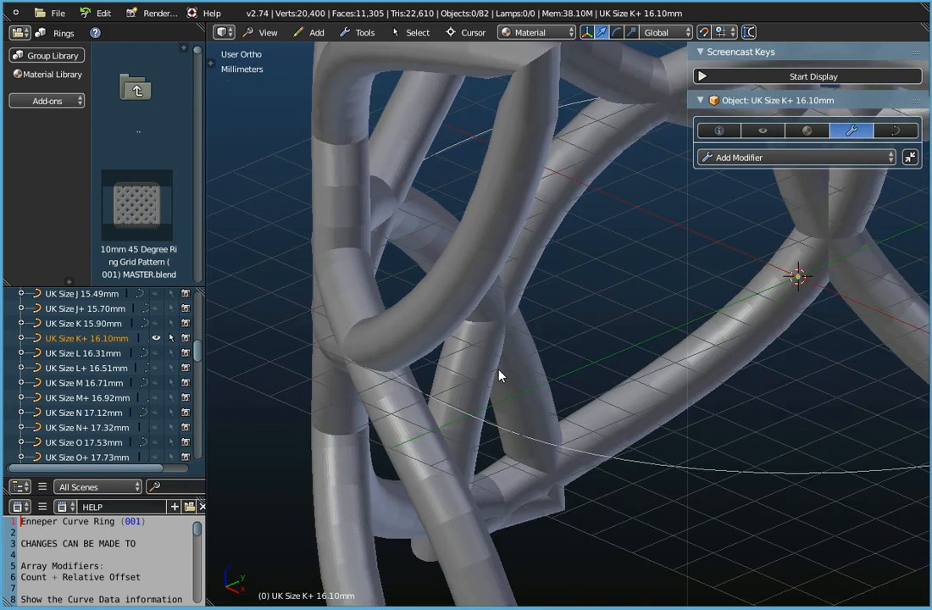
middle_click_drag(511, 385, 499, 500)
left_click(264, 33)
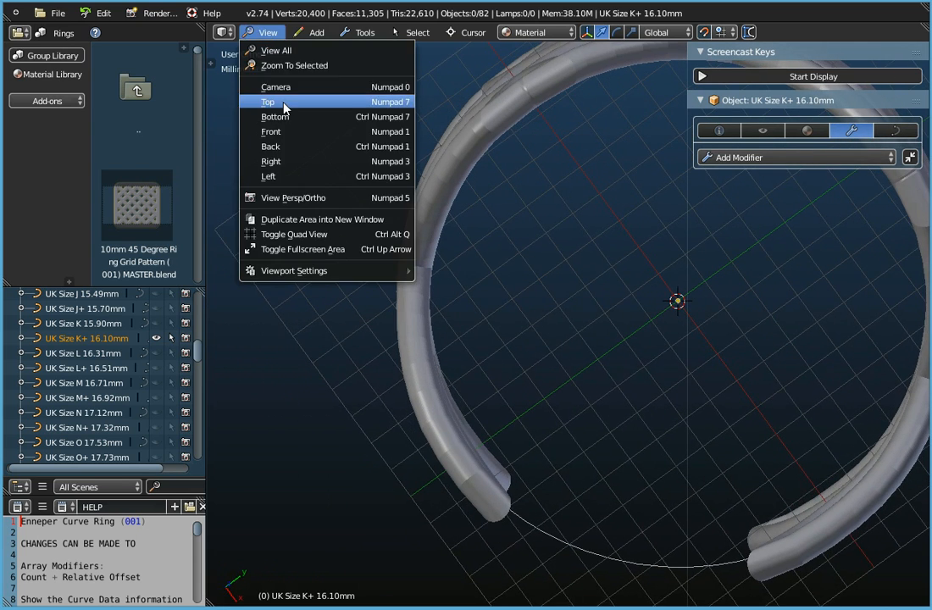
left_click(273, 102)
key("Home")
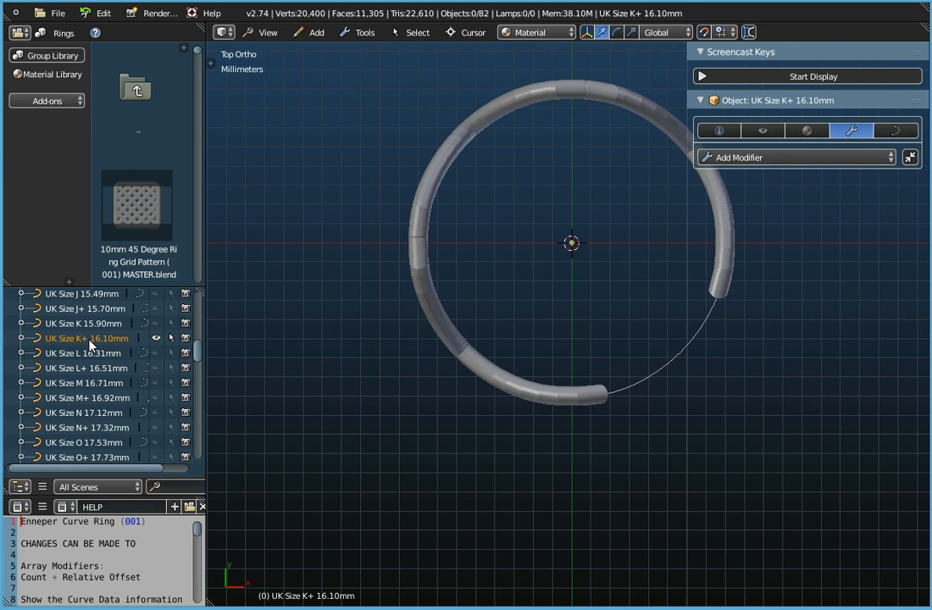
Select the Enneper ring and set its Set the Ring Size modifier's deform object to UK Size K+ 16.10mm
right_click(417, 250)
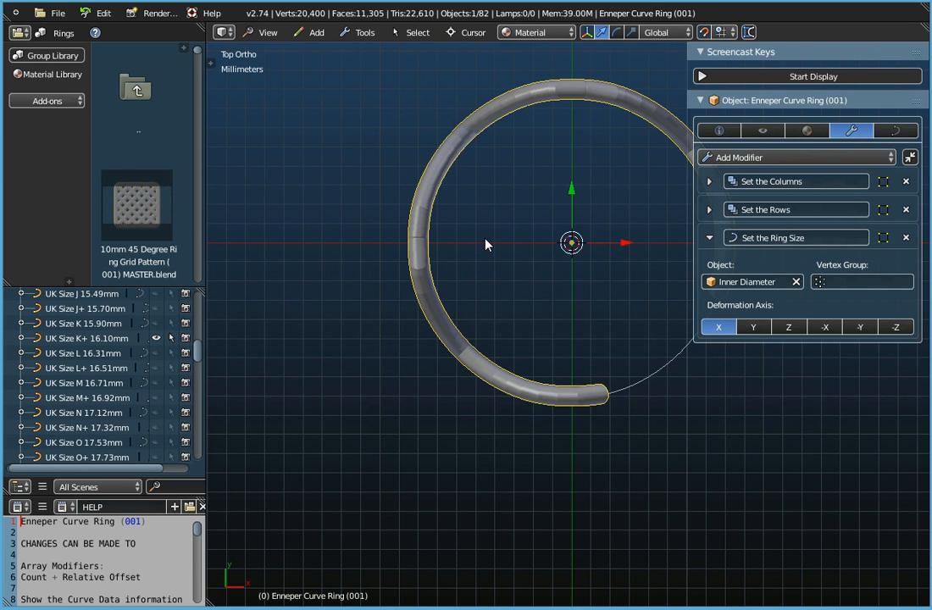
middle_click_drag(509, 242, 429, 282, "shift")
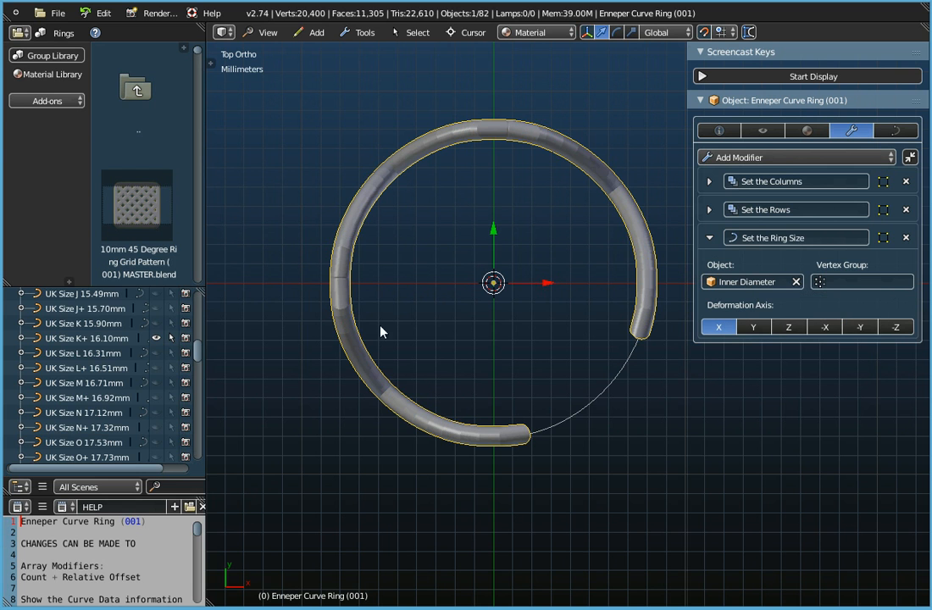
left_click_drag(200, 355, 197, 305)
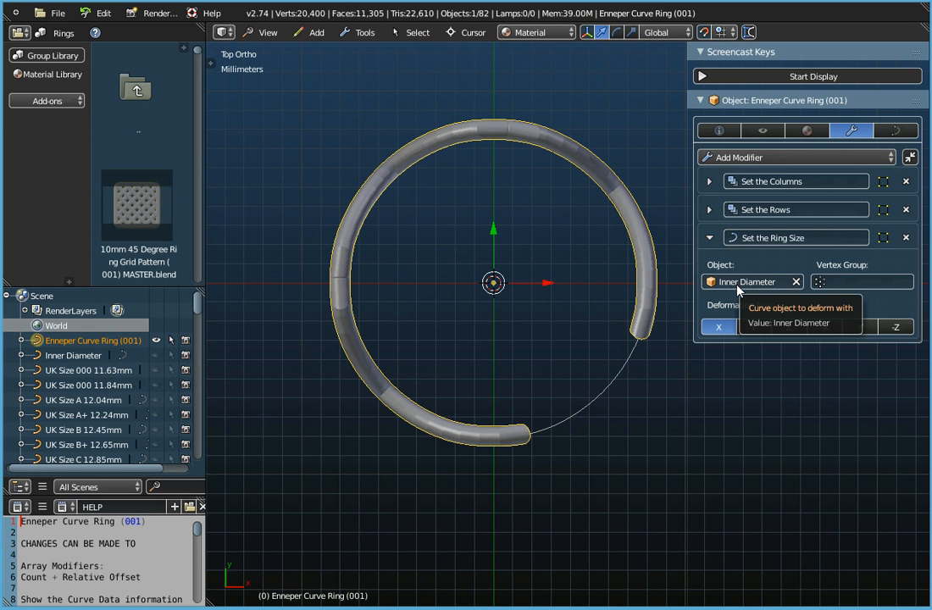
left_click_drag(202, 302, 206, 348)
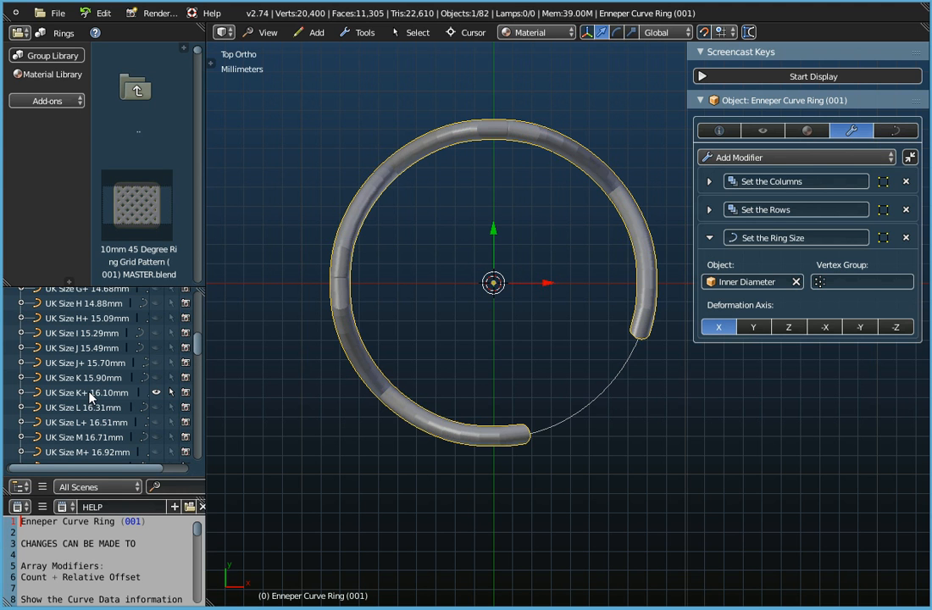
left_click(753, 285)
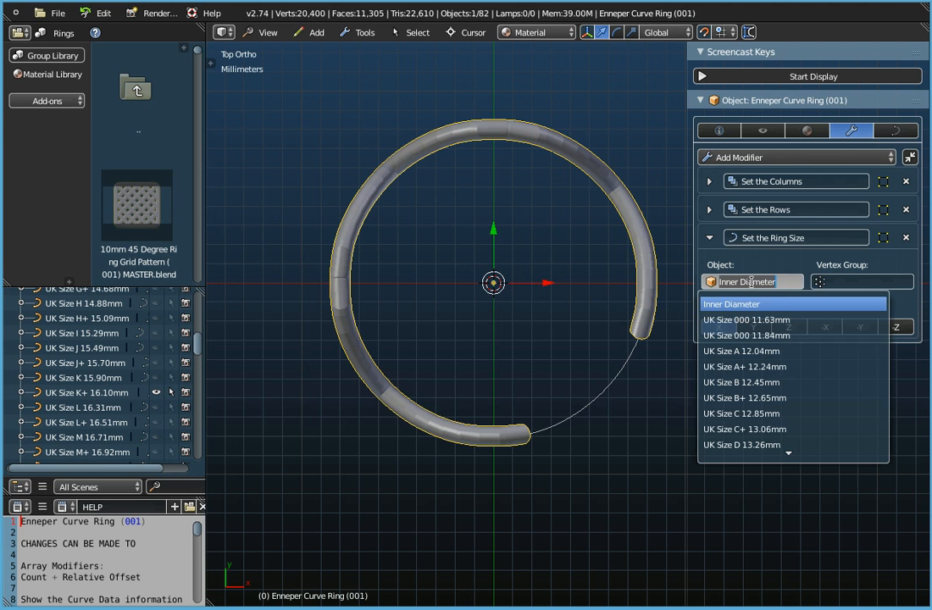
scroll(766, 354, "down", 9)
scroll(767, 354, "down", 11)
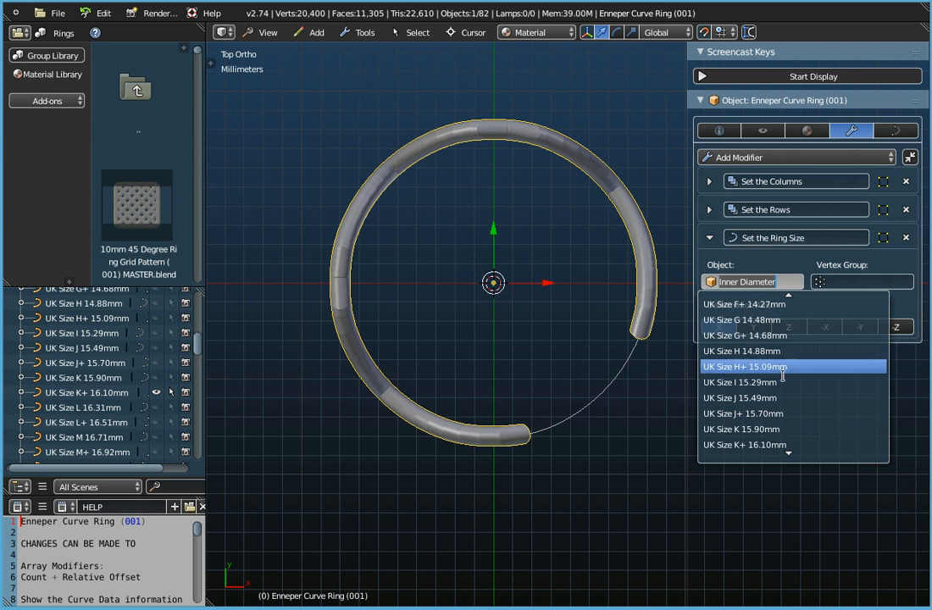
left_click(775, 445)
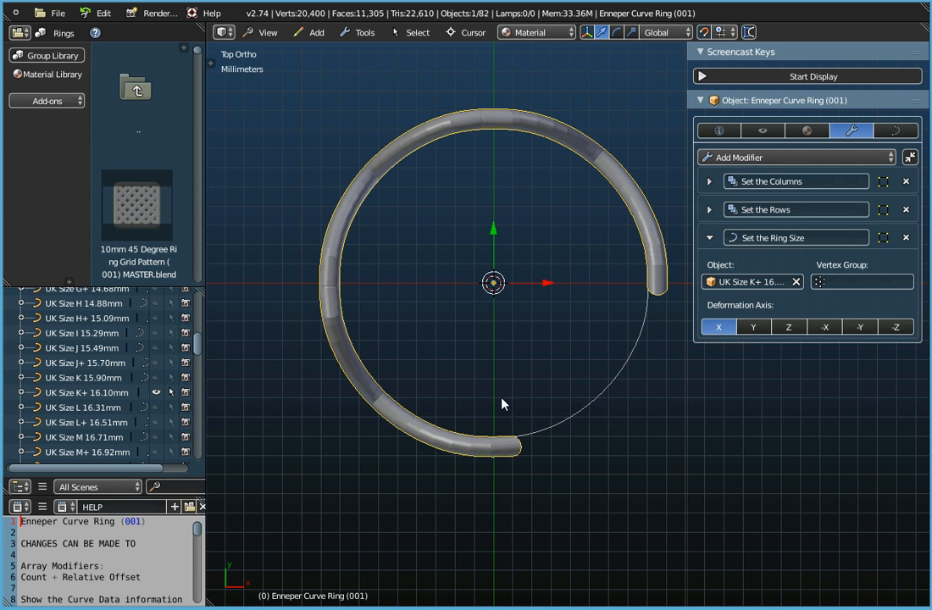
scroll(511, 437, "up", 6)
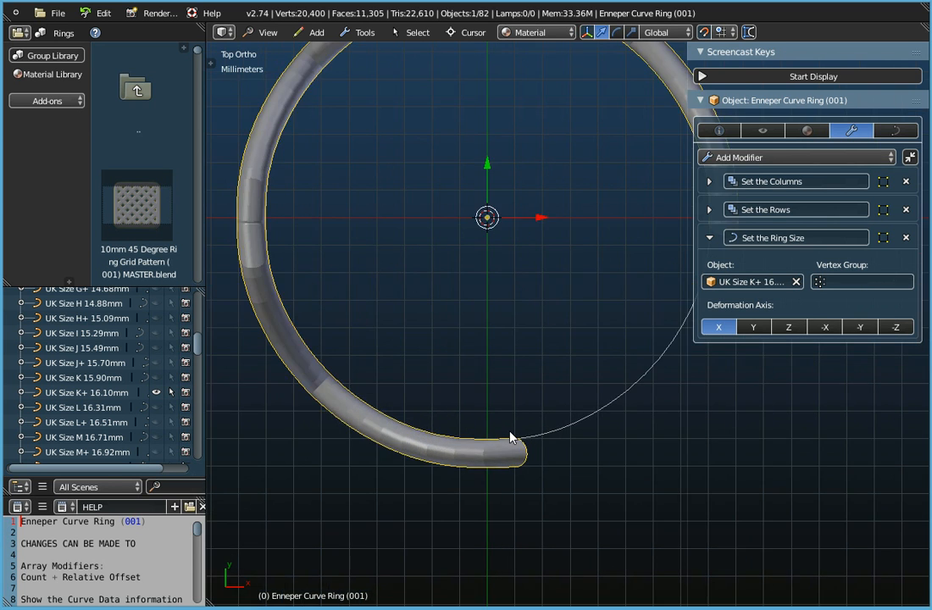
scroll(524, 471, "up", 5)
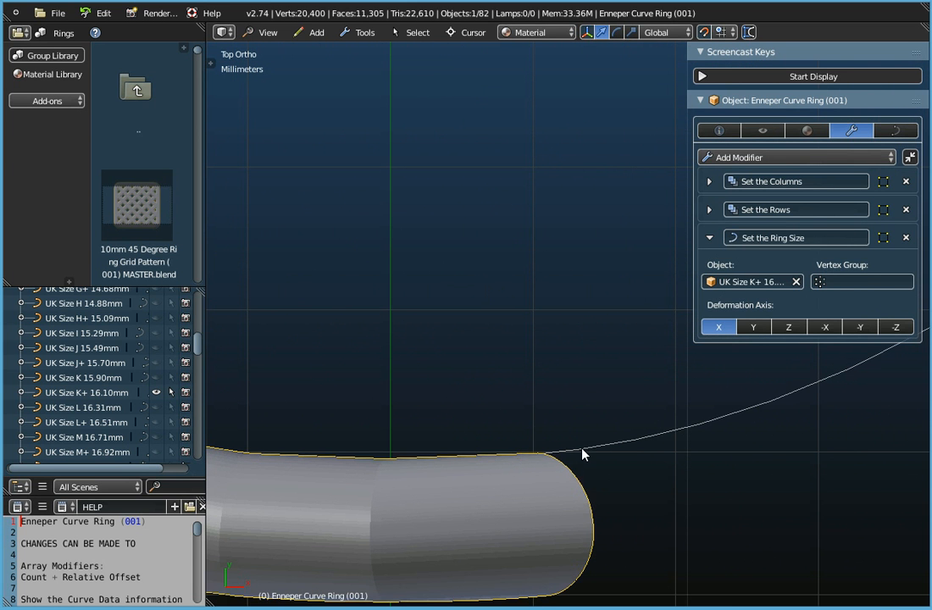
scroll(533, 413, "down", 11)
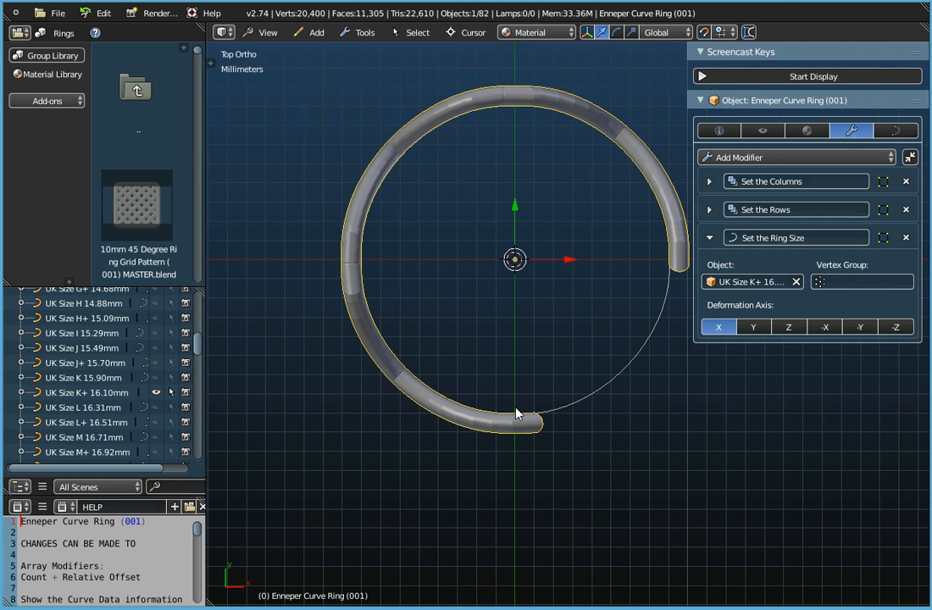
In Edit Mode, move all of the ring's control points 1 mm down along Y, to a median Y of -0.4982mm, and return to Object Mode
key("Tab")
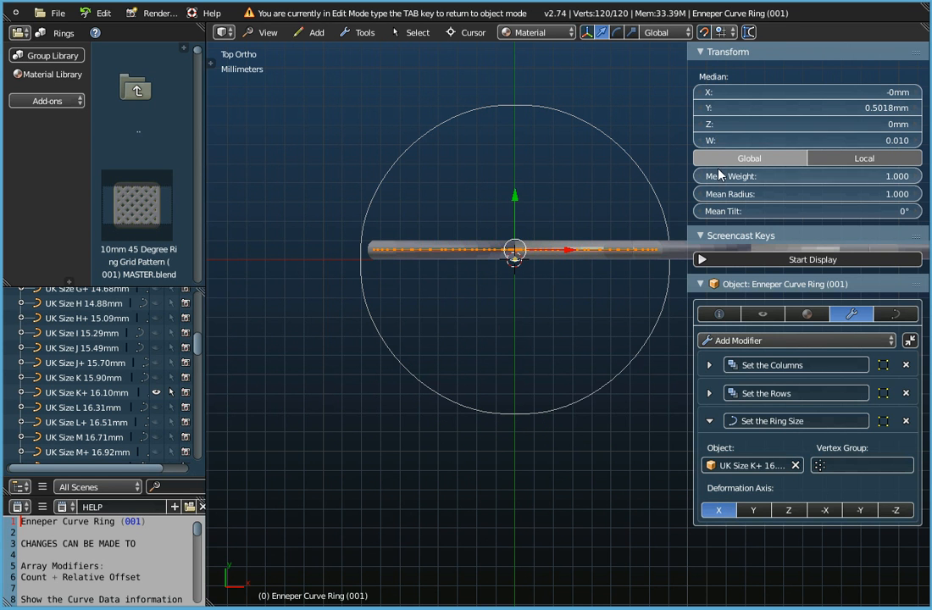
scroll(501, 253, "up", 3)
scroll(500, 253, "up", 8)
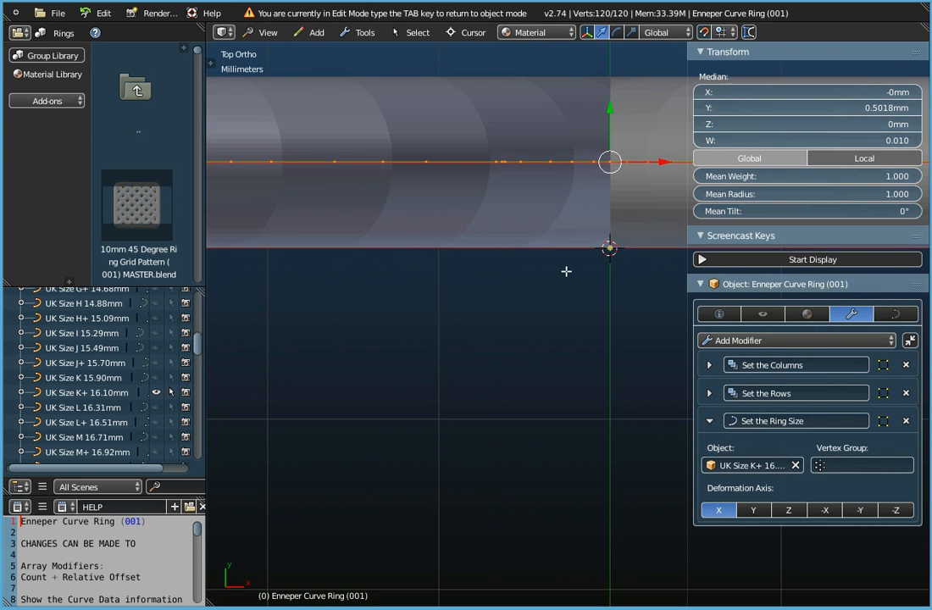
scroll(564, 269, "up", 3)
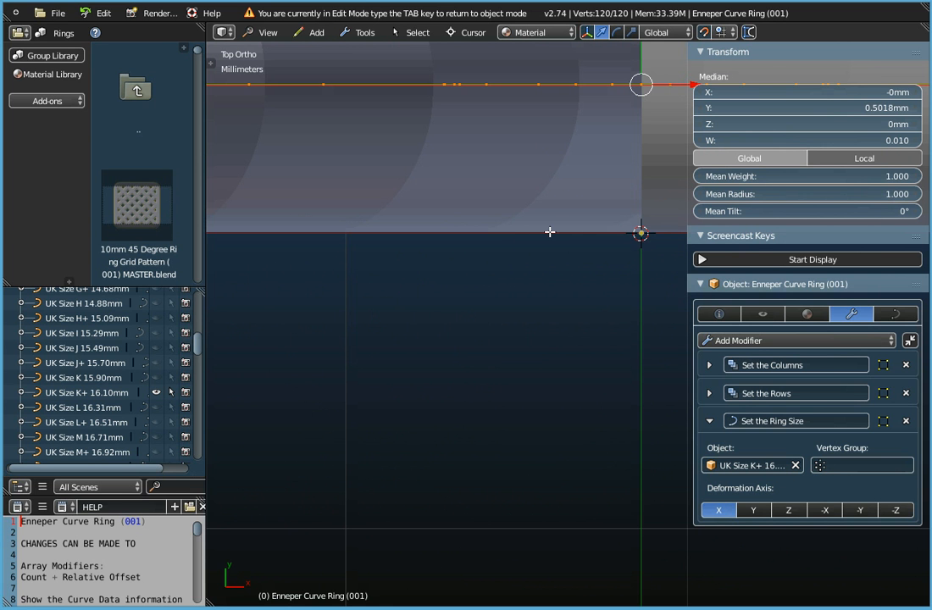
scroll(549, 230, "down", 6)
scroll(554, 230, "down", 1)
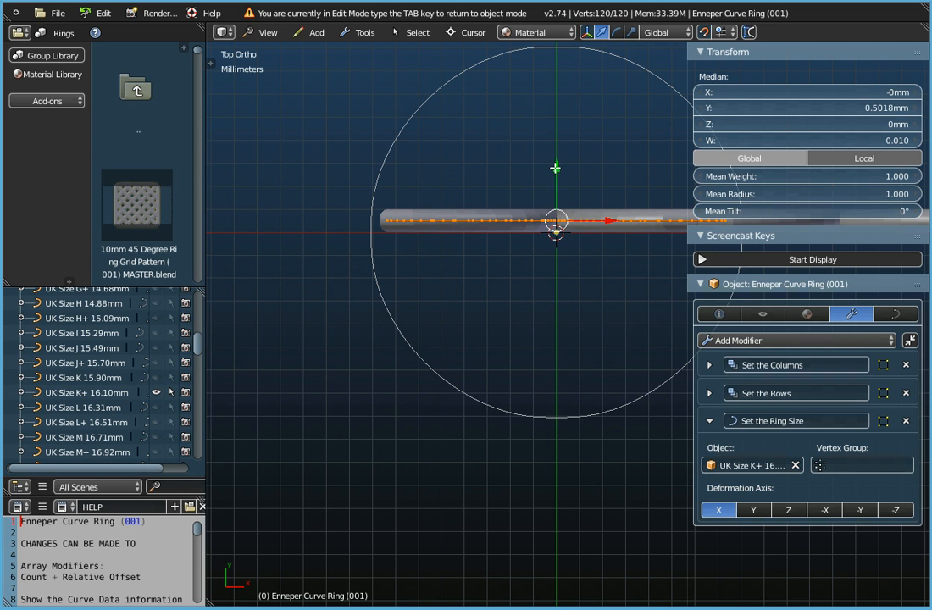
left_click_drag(556, 168, 548, 206)
key("Tab")
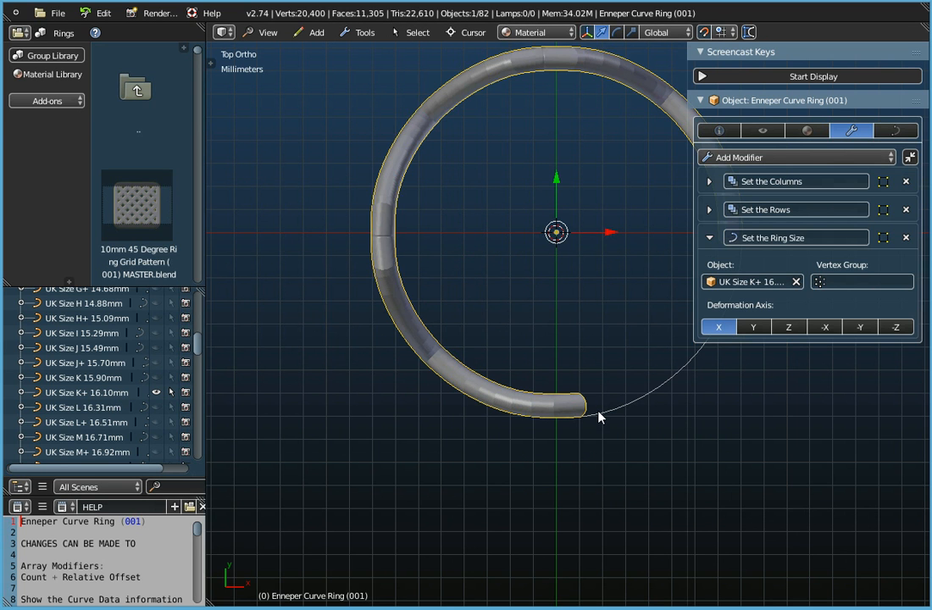
In Edit Mode, move all of the ring's control points back up along Y to a median of 0.5018mm, and return to Object Mode
key("Tab")
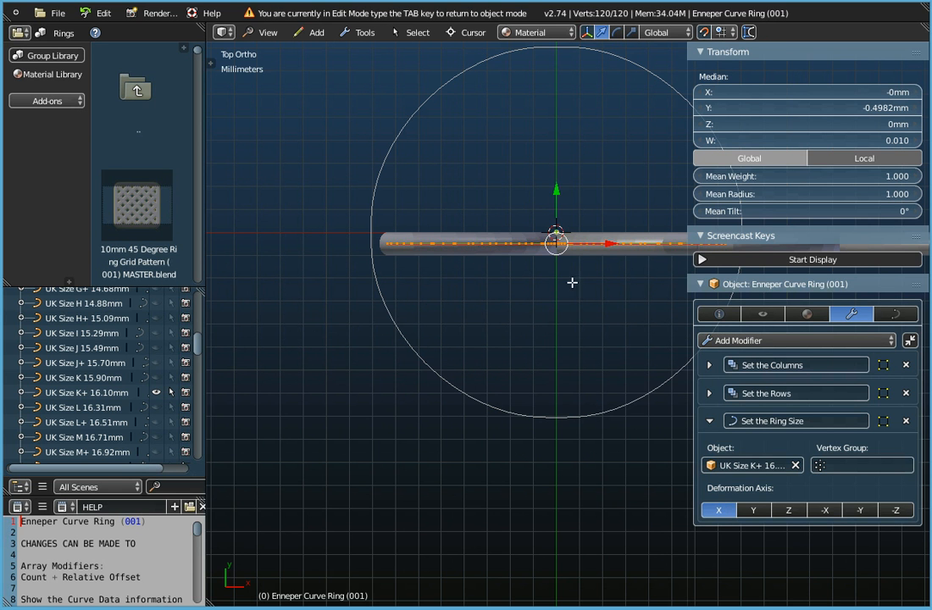
key("g")
key("Return")
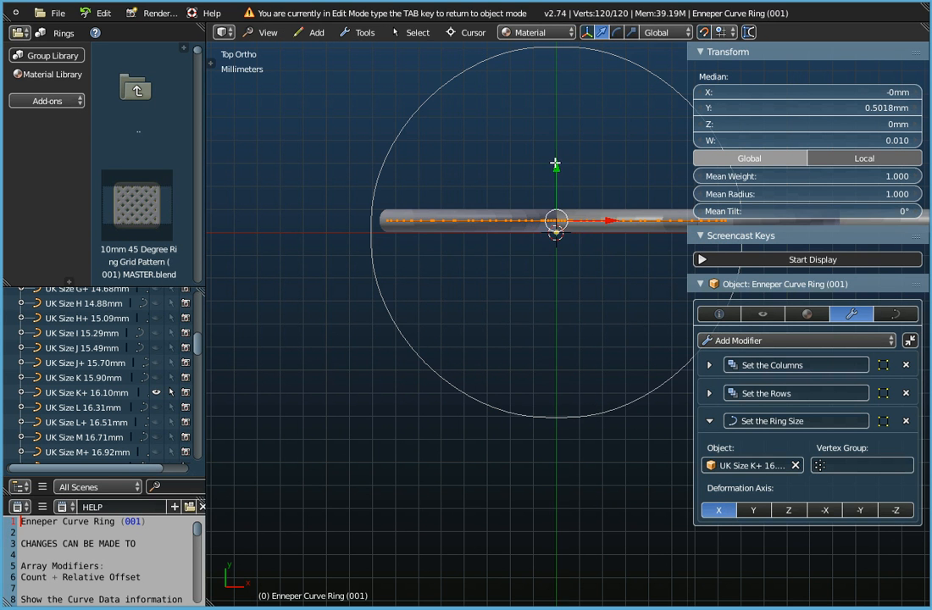
scroll(572, 201, "up", 3)
scroll(526, 288, "up", 6)
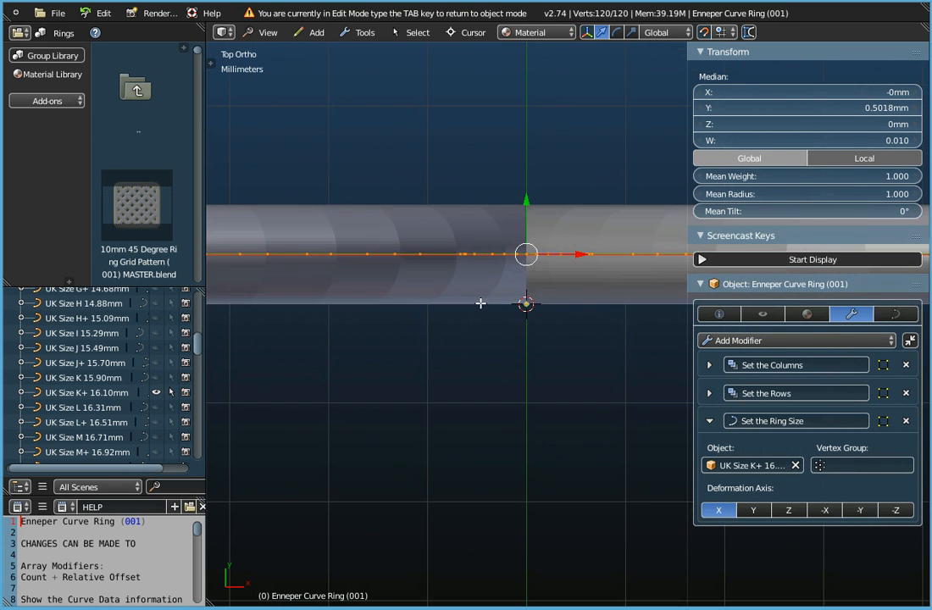
scroll(506, 309, "down", 10)
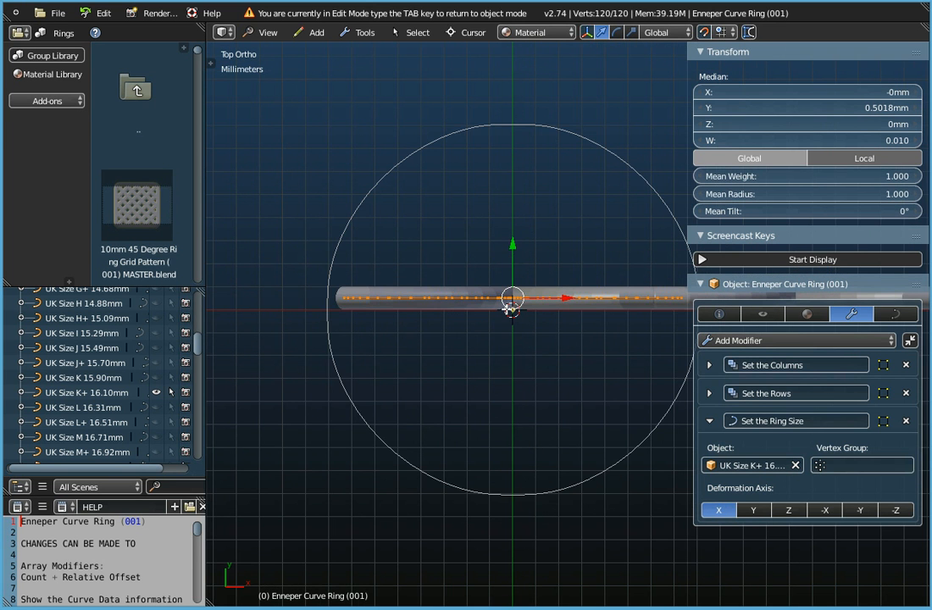
key("Tab")
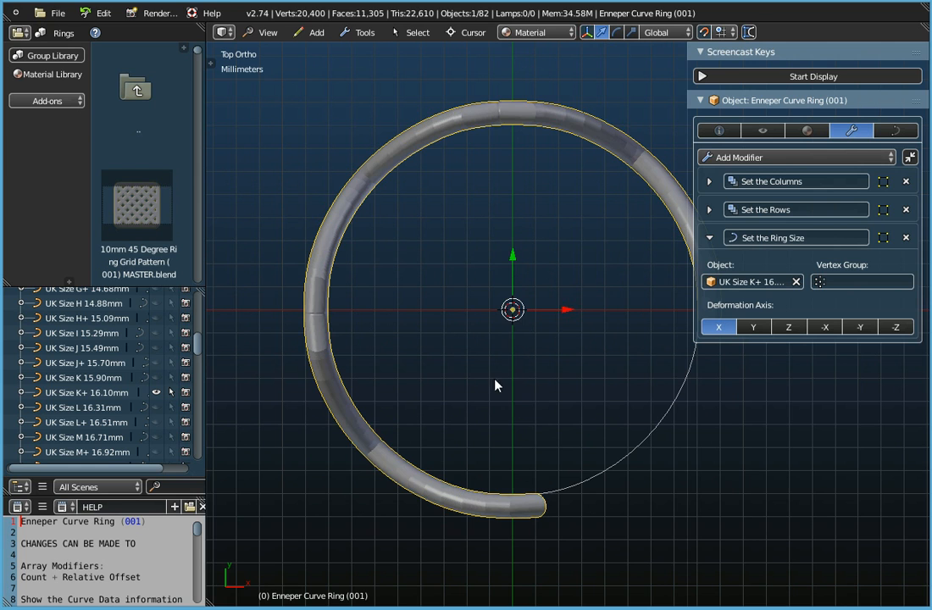
Expand the Set the Columns modifier and reduce its count to 1, examining the single curve unit from several angles
middle_click_drag(483, 409, 426, 370)
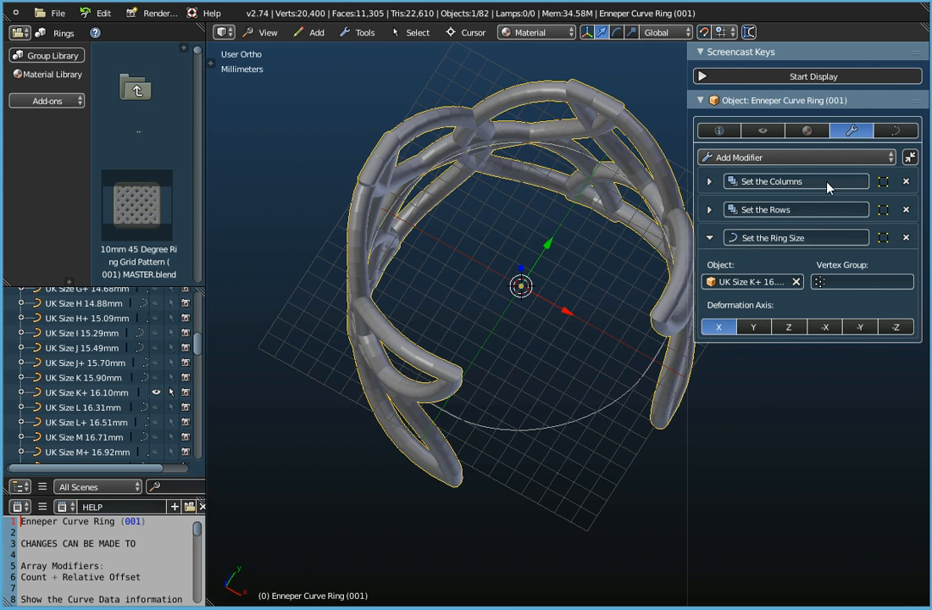
left_click(709, 182)
middle_click_drag(604, 286, 662, 222)
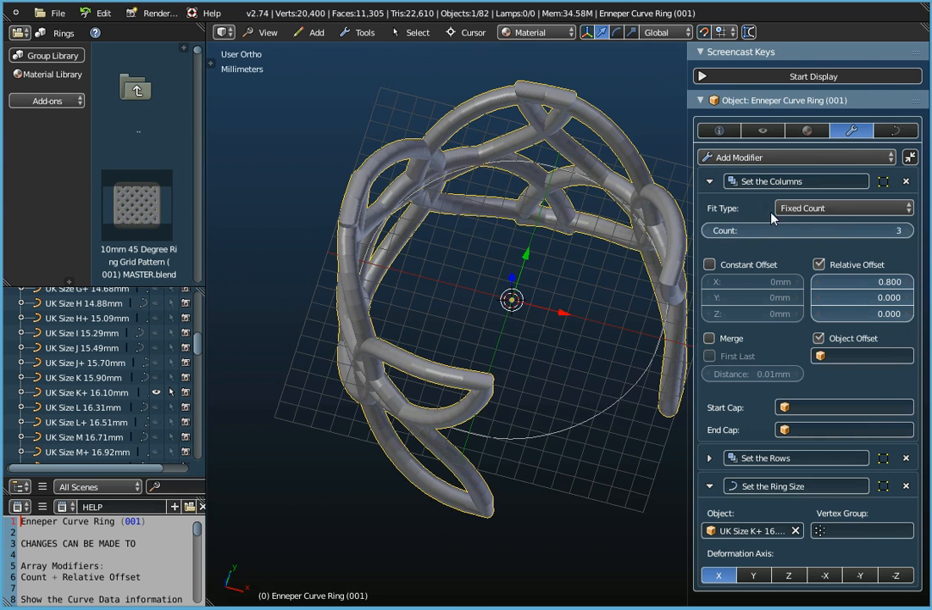
left_click(714, 231)
left_click(713, 232)
middle_click_drag(513, 399, 453, 339)
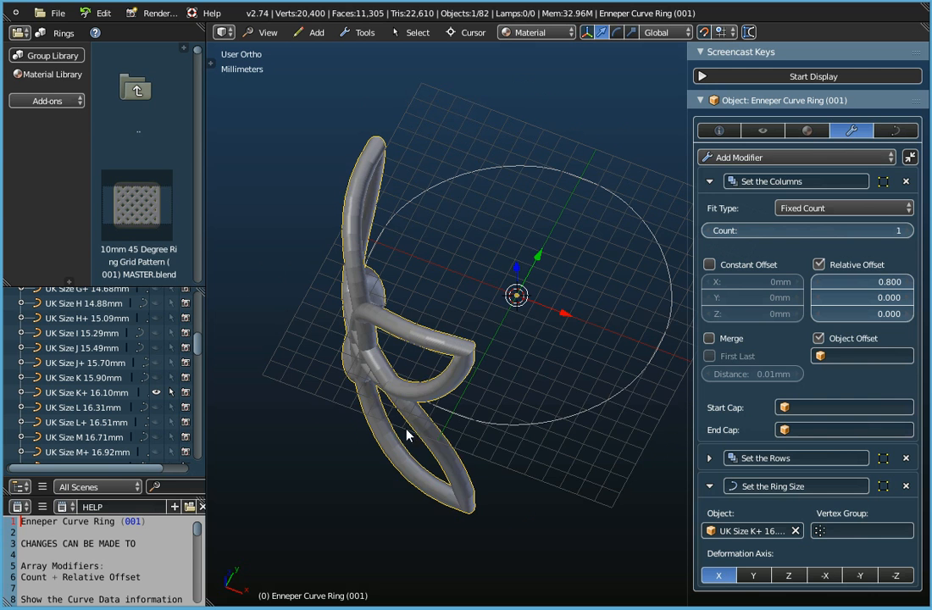
middle_click_drag(497, 422, 604, 327)
middle_click_drag(571, 404, 565, 429)
mouse_move(525, 446)
middle_mouse_down()
mouse_move(543, 399)
mouse_move(518, 430)
middle_mouse_up()
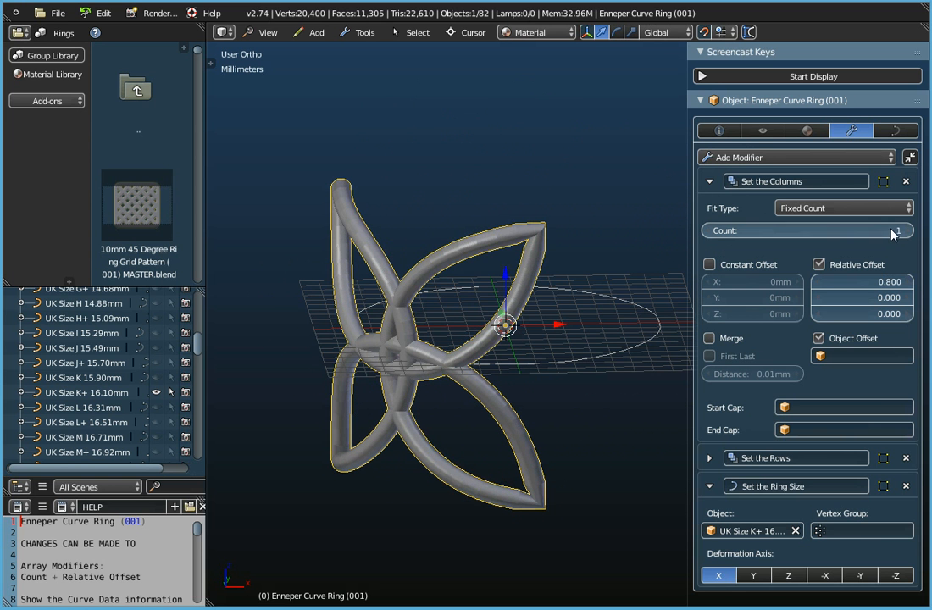
left_click(816, 161)
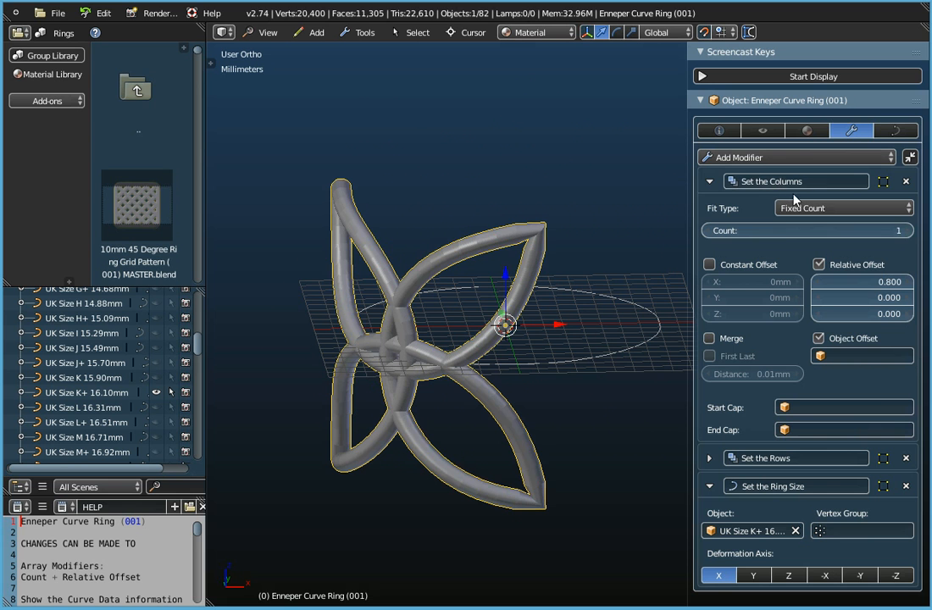
Increase the Set the Columns count to 4 and check how the columns wrap around the ring
left_click(906, 230)
left_click(906, 231)
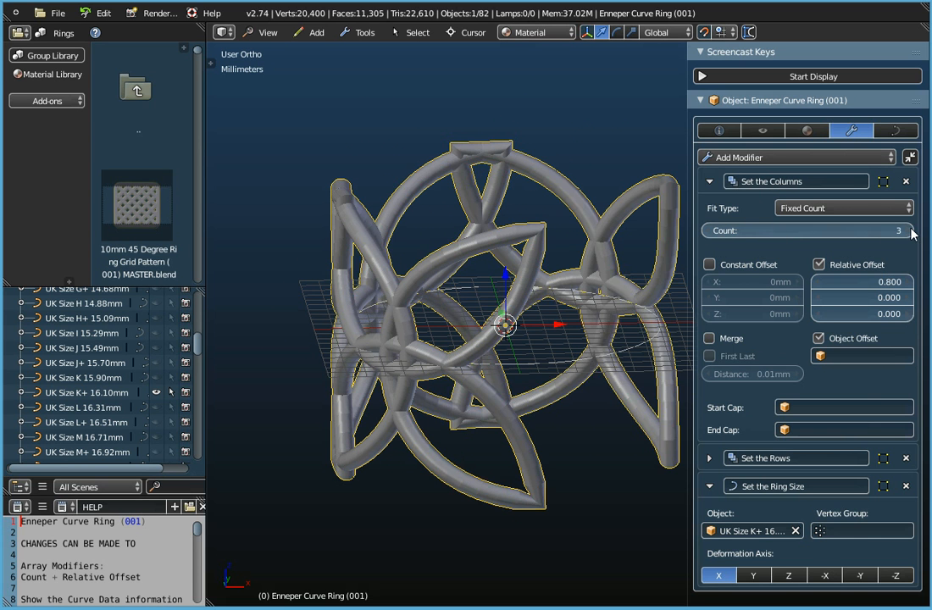
left_click(907, 230)
middle_click_drag(514, 370, 455, 423)
middle_click_drag(506, 358, 545, 331)
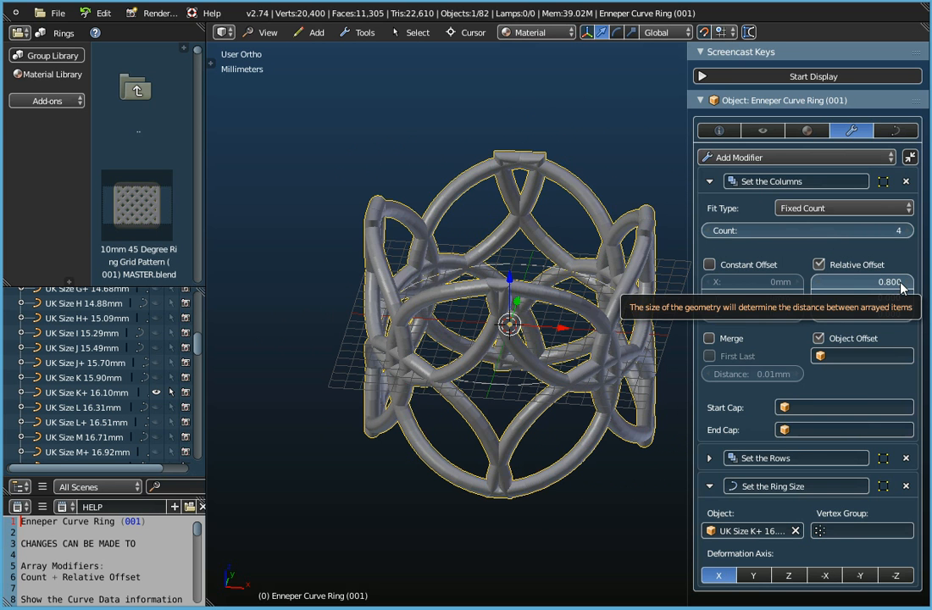
Reduce the X relative offset of the Set the Columns modifier to 0.600
left_click(818, 282)
left_click_drag(819, 283, 800, 285)
middle_click_drag(572, 384, 606, 424)
left_click(909, 283)
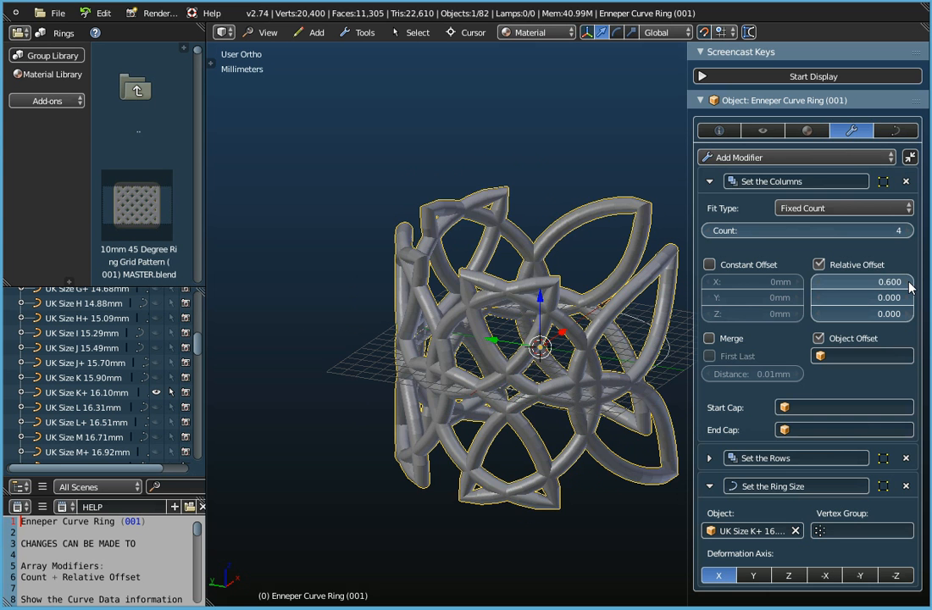
Raise the X relative offset of Set the Columns to 0.900 and inspect the overlap where the ring's ends meet
left_click(909, 283)
left_click(909, 288)
left_click(909, 287)
middle_click_drag(513, 297, 445, 300)
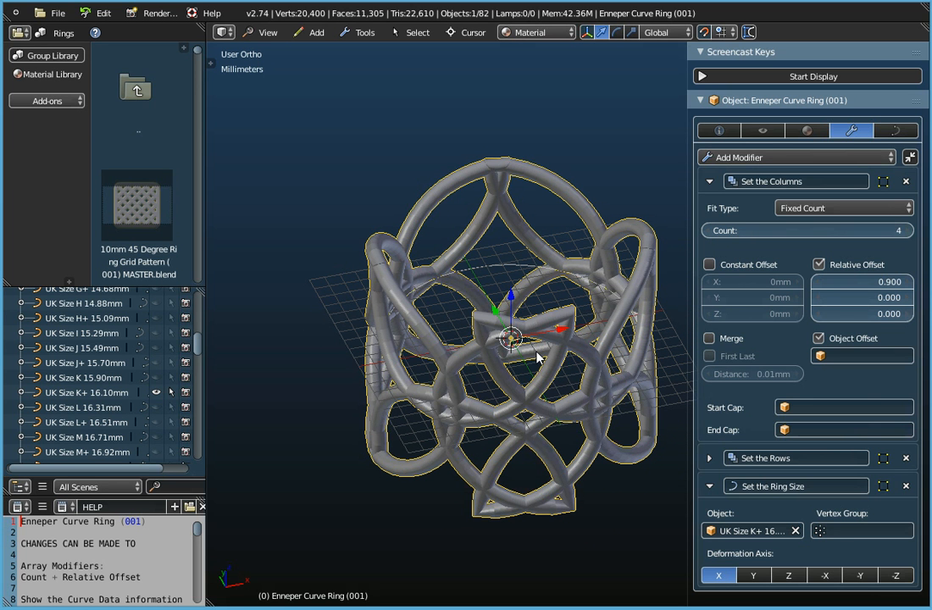
middle_click_drag(561, 387, 552, 423)
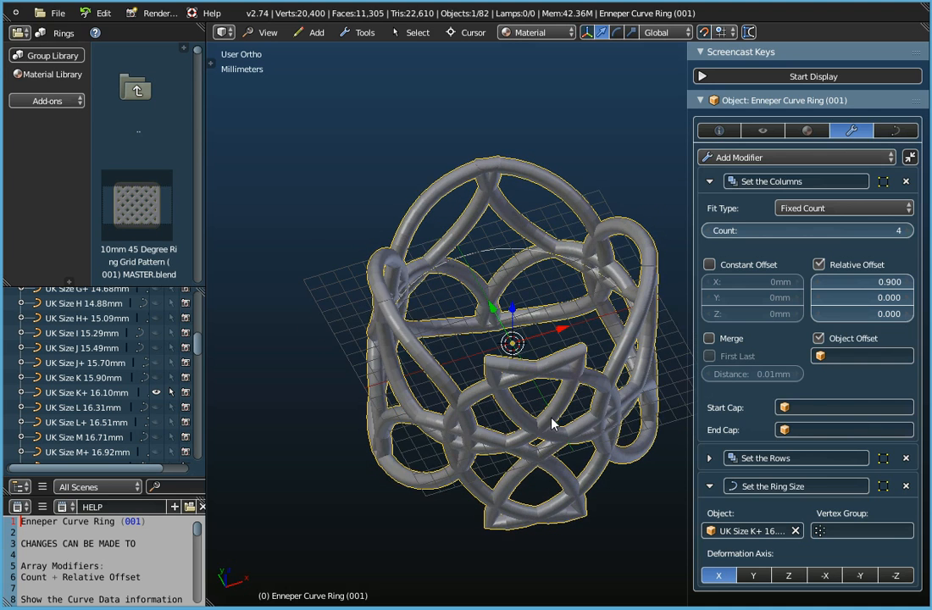
middle_click_drag(501, 378, 511, 352)
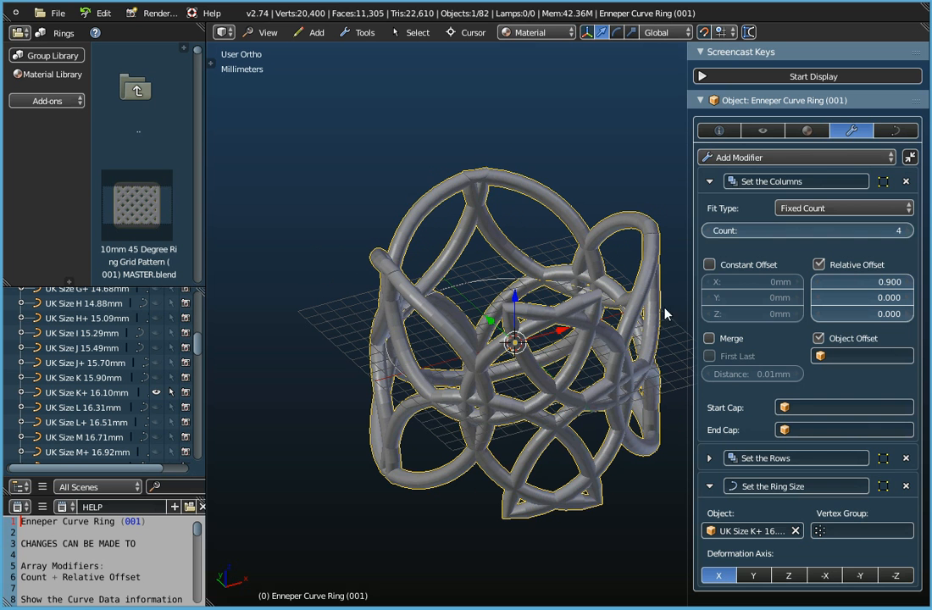
Try a count of 3 in Set the Columns with the wider offset, and return the count to 4
left_click(708, 230)
middle_click_drag(605, 375, 526, 415)
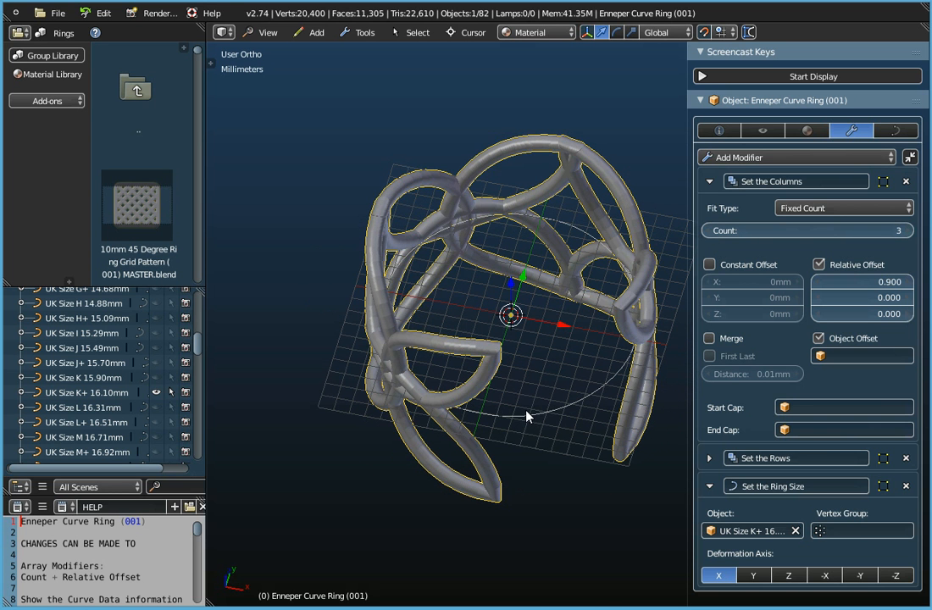
left_click(903, 230)
middle_click_drag(498, 366, 516, 339)
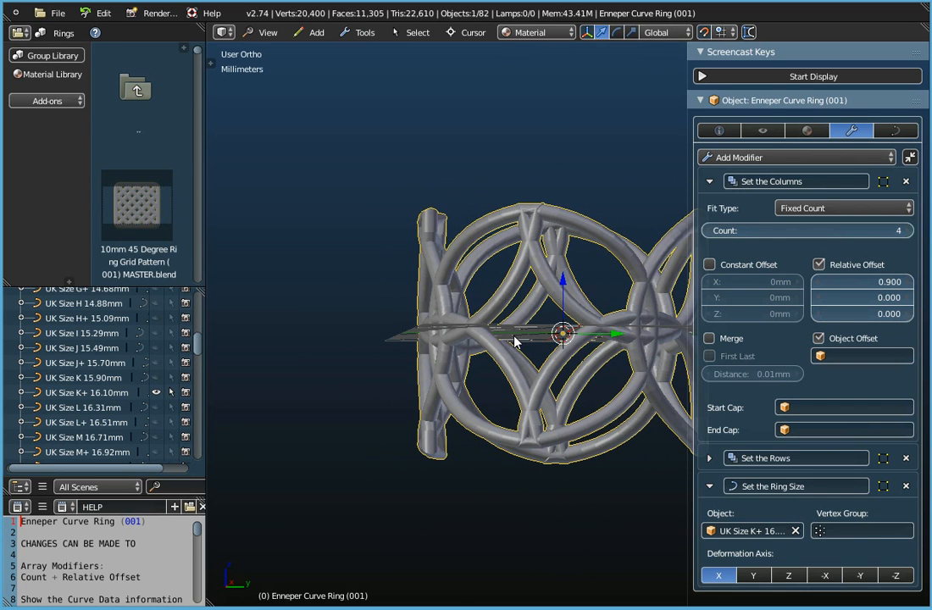
Set the X relative offset of Set the Columns to 0.700 and check the gap between the ring's ends
middle_click_drag(557, 370, 376, 306)
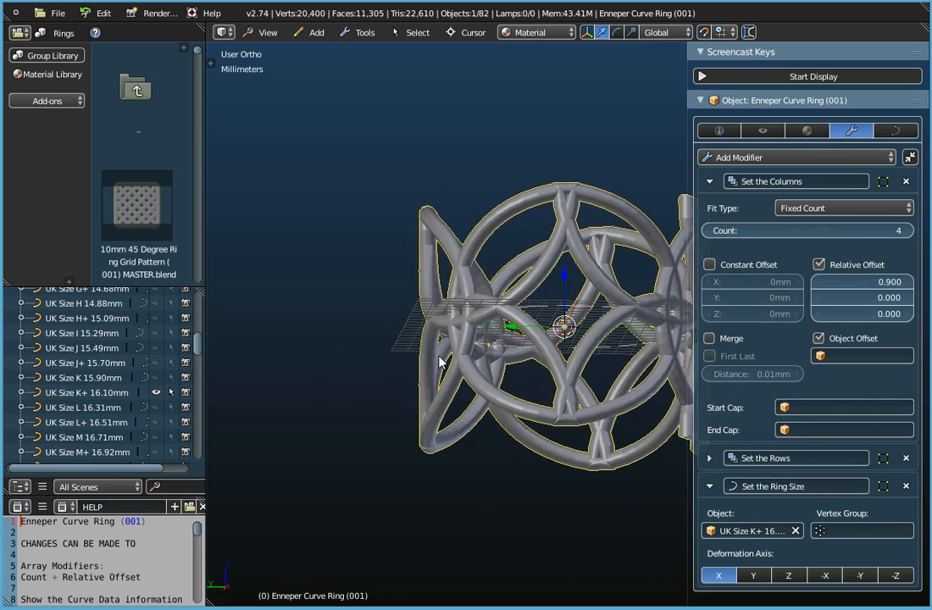
middle_click_drag(491, 271, 465, 304)
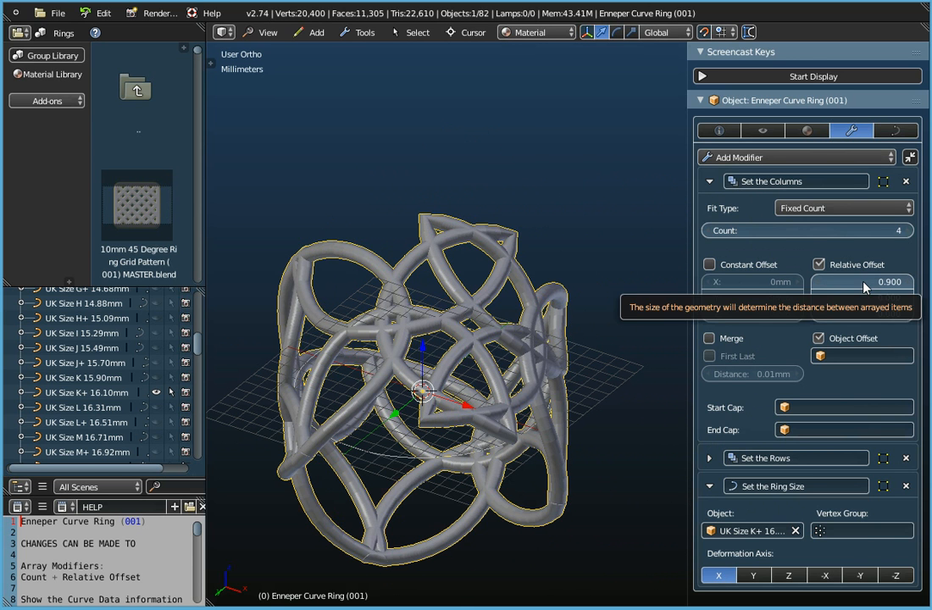
middle_click_drag(508, 364, 588, 393)
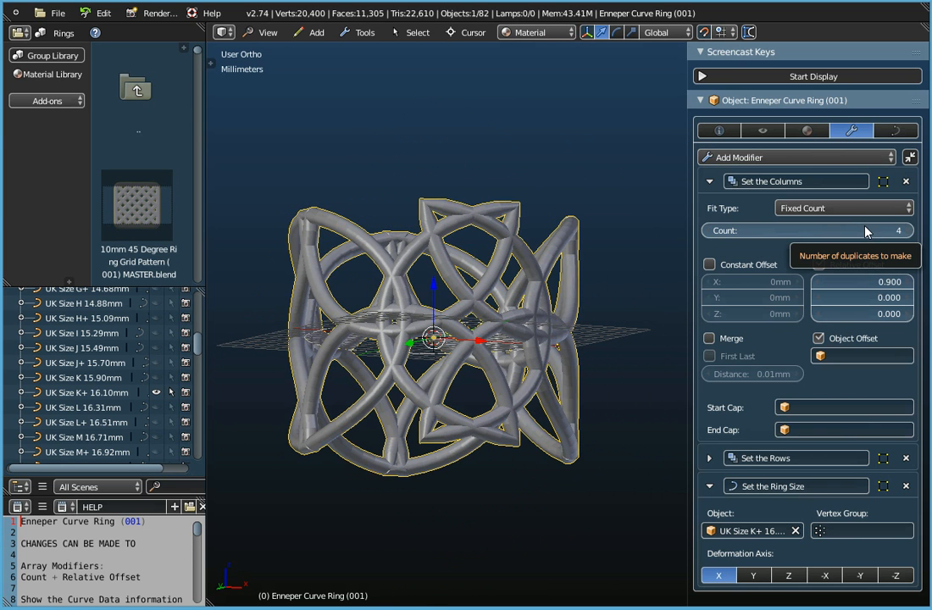
middle_click_drag(484, 395, 487, 470)
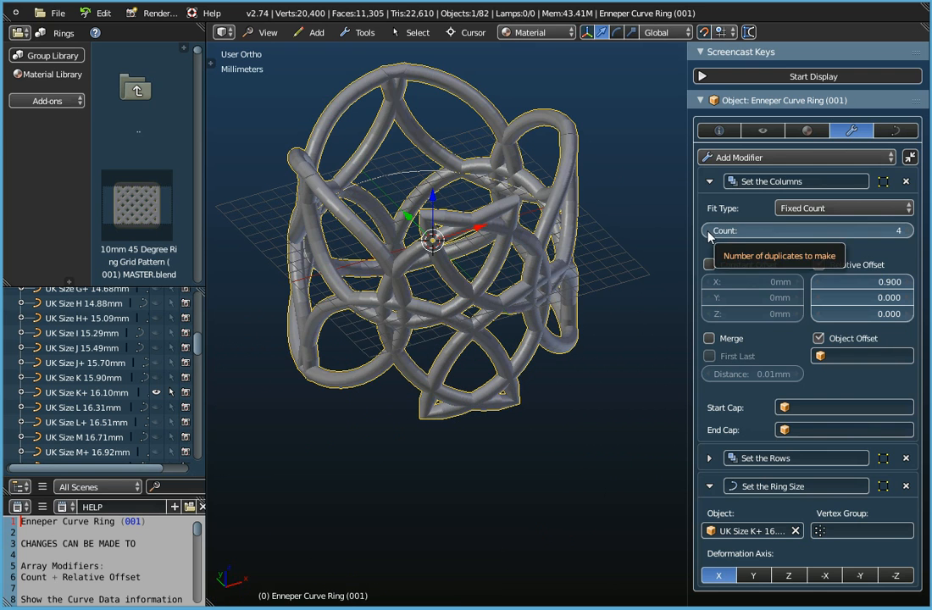
left_click(818, 287)
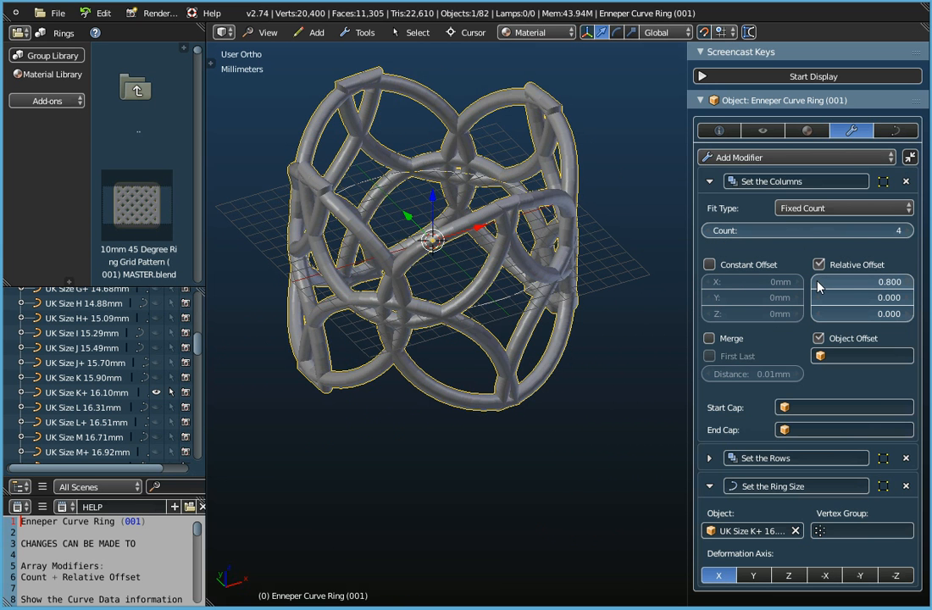
left_click(818, 286)
middle_click_drag(572, 322, 565, 277)
middle_click_drag(499, 329, 366, 371)
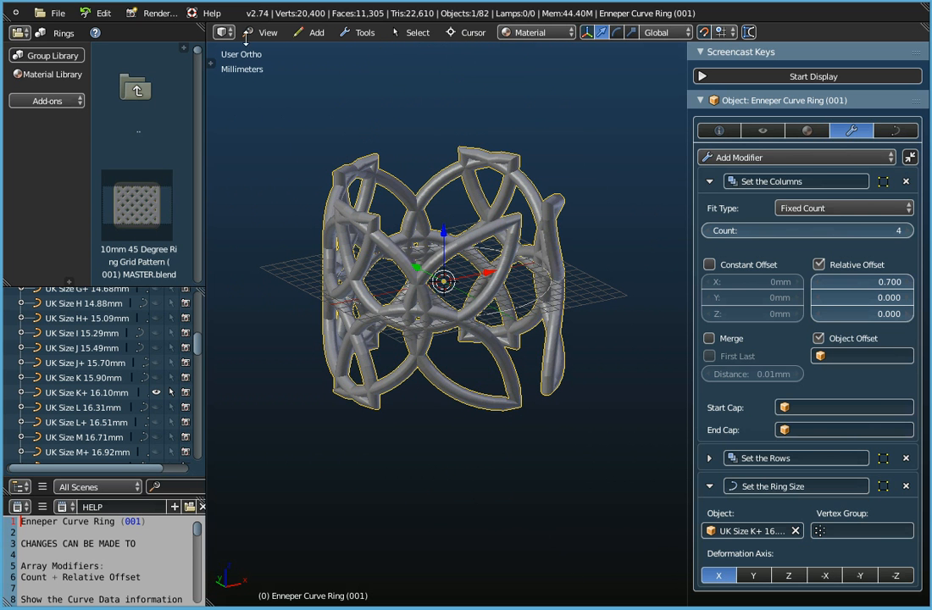
left_click(53, 13)
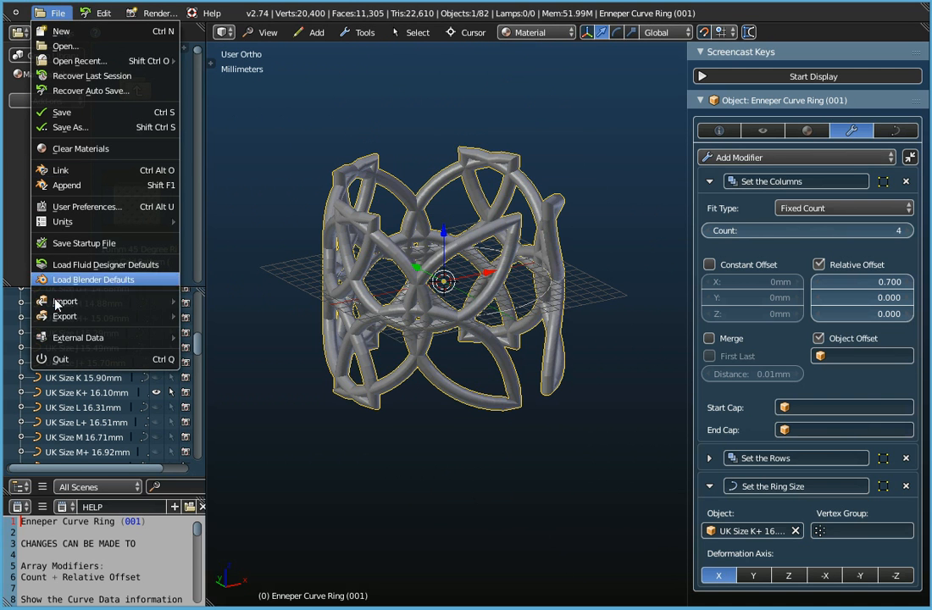
mouse_move(57, 317)
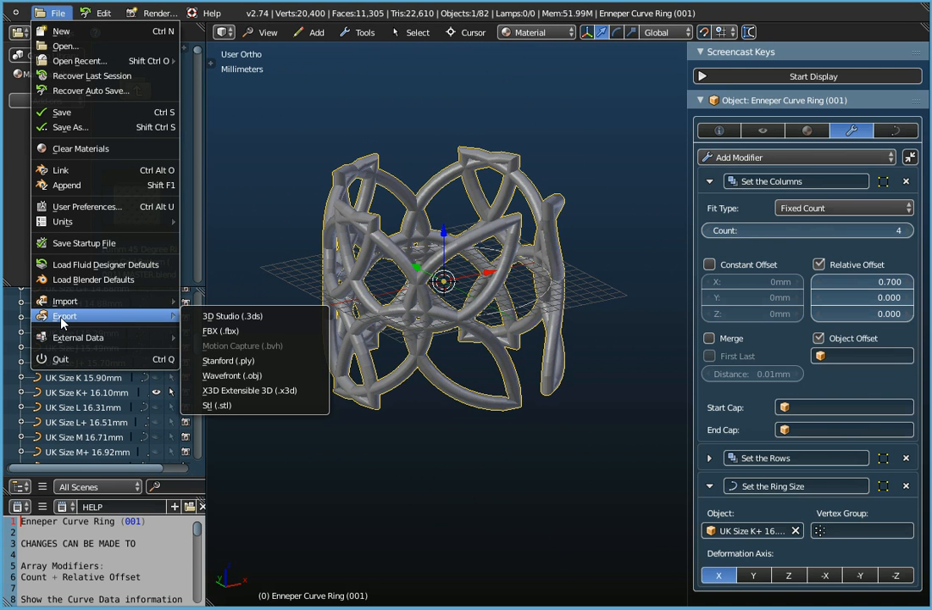
left_click(221, 381)
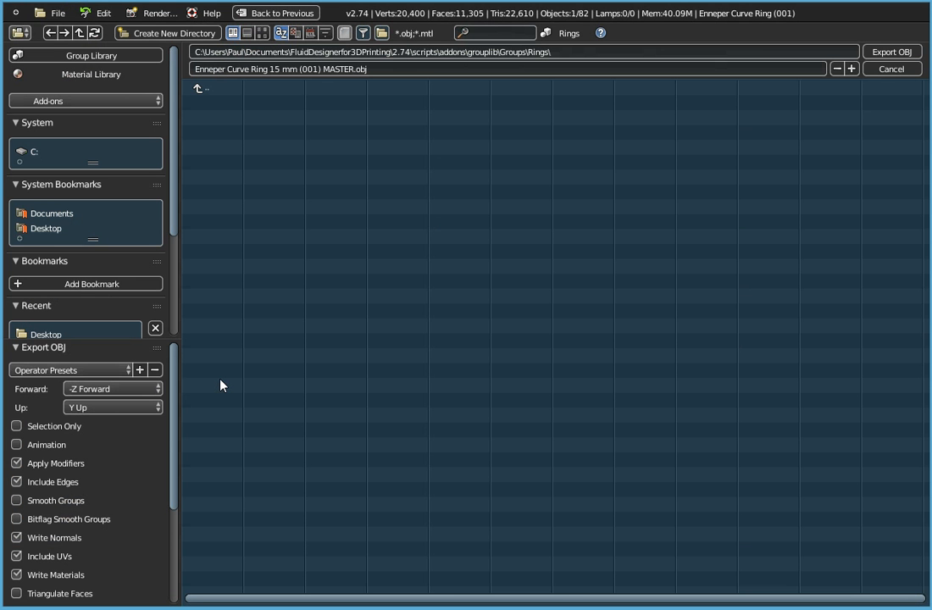
left_click(52, 230)
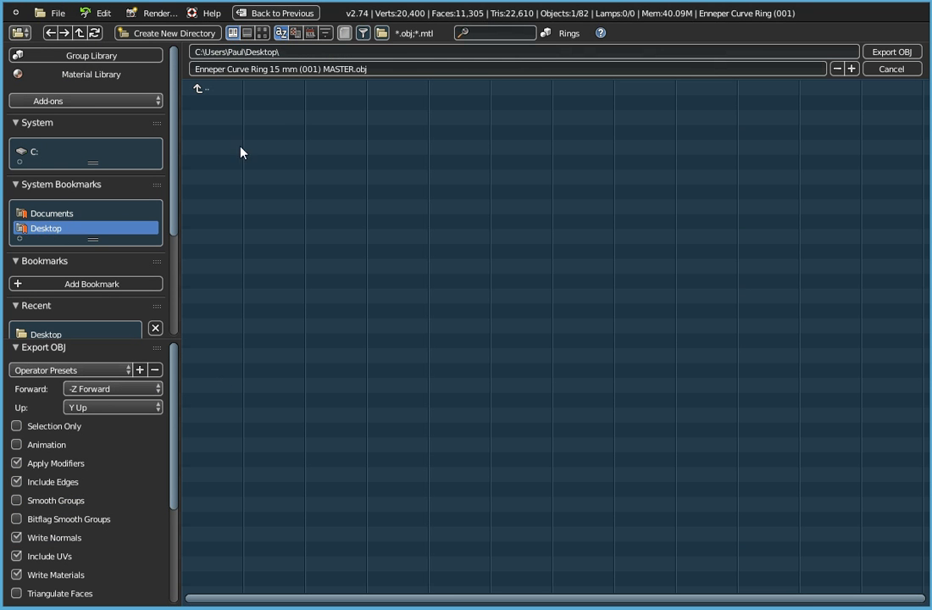
left_click(341, 72)
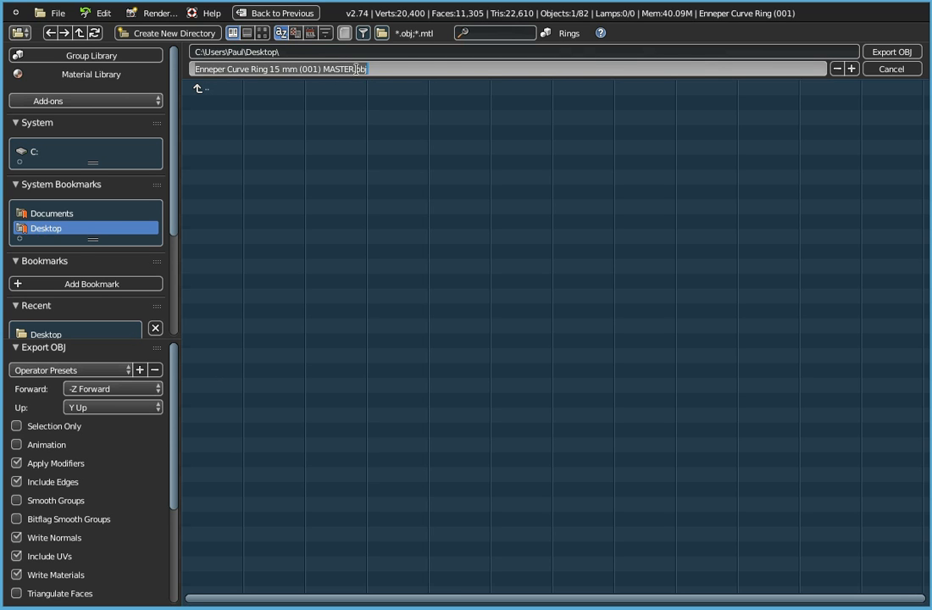
left_click_drag(357, 69, 378, 115)
key("BackSpace")
key("BackSpace")
key("BackSpace")
key("BackSpace")
key("BackSpace")
key("BackSpace")
key("BackSpace")
key("BackSpace")
key("BackSpace")
key("BackSpace")
key("BackSpace")
key("BackSpace")
key("BackSpace")
key("BackSpace")
key("BackSpace")
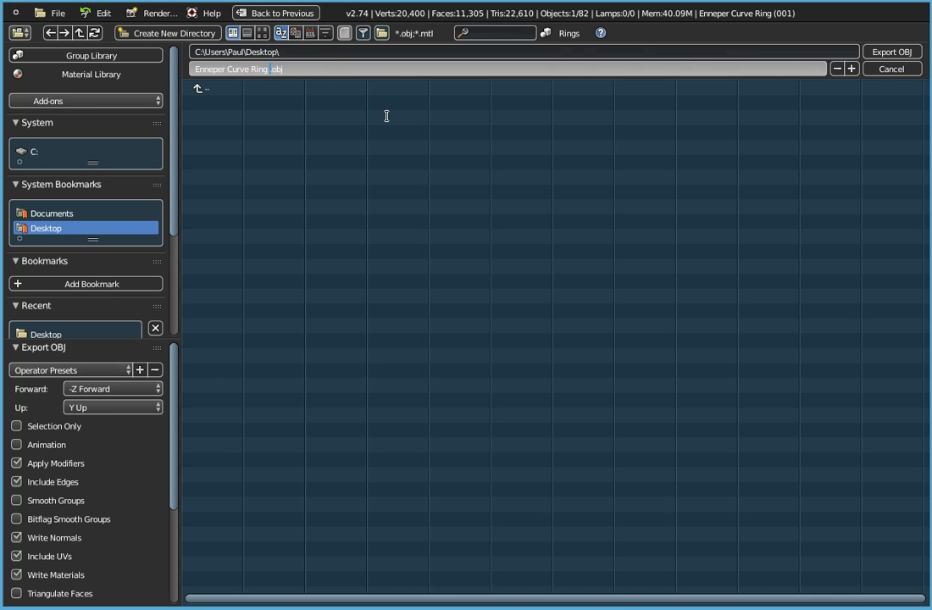
left_click(891, 68)
left_click(892, 68)
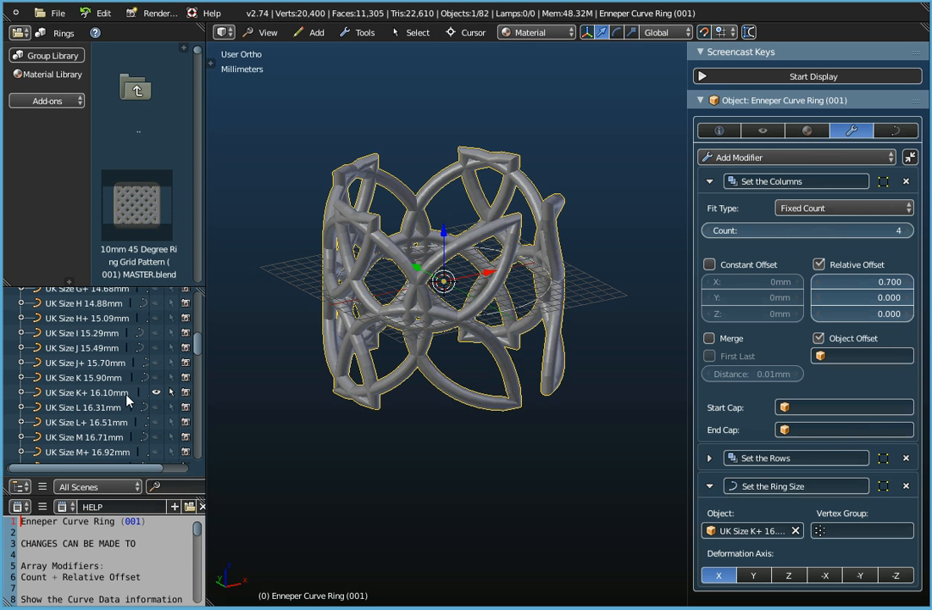
Export the ring as a Wavefront OBJ file named Enneper Curve Ring 16.01 mm.obj in the library's Rings folder
left_click(57, 13)
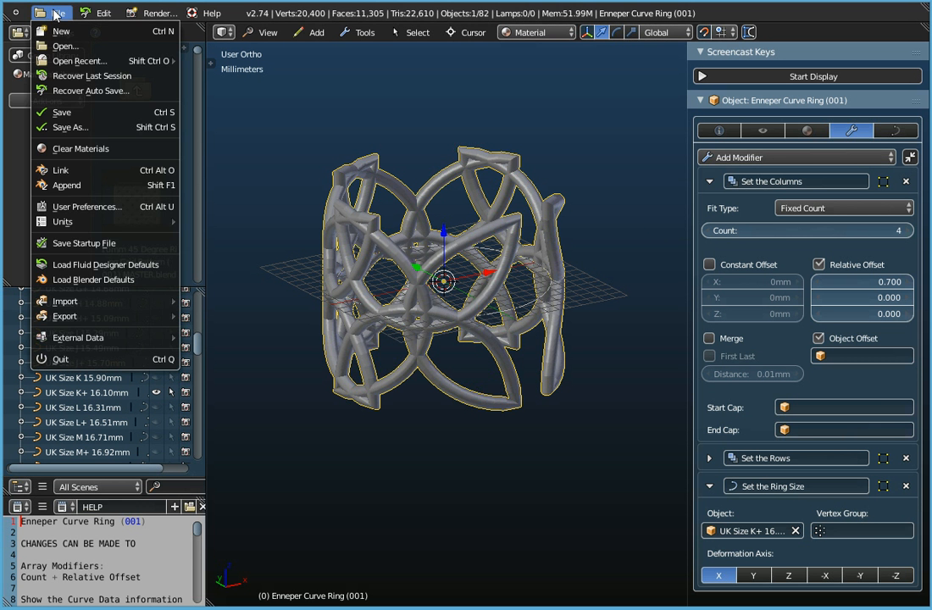
mouse_move(88, 315)
left_click(303, 381)
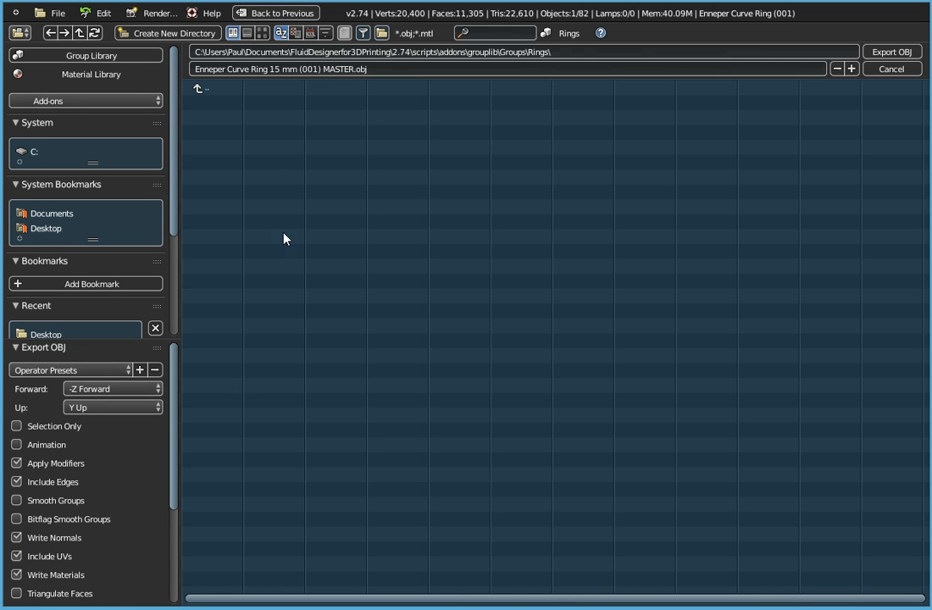
left_click(286, 68)
key("BackSpace")
type("6.01")
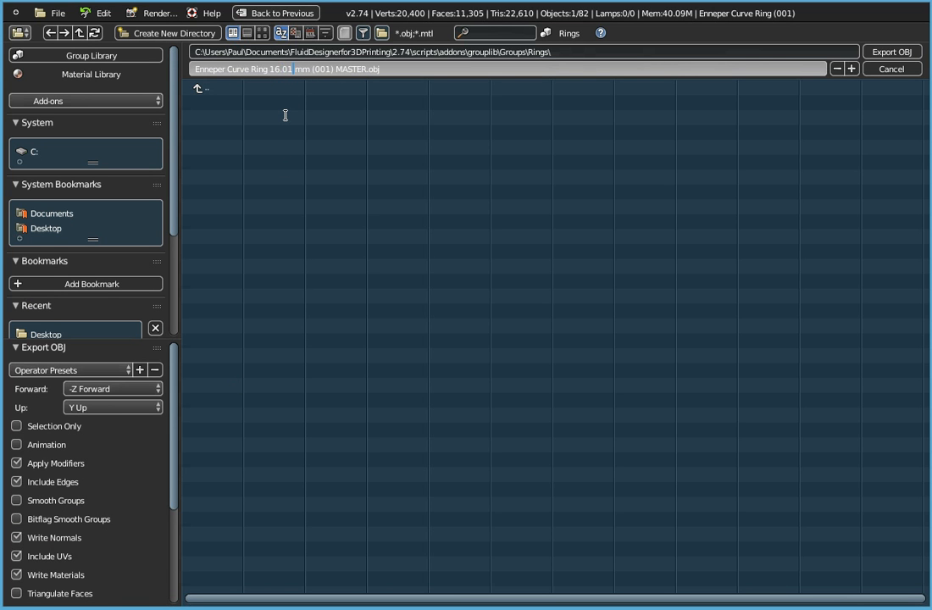
key("Delete")
key("Delete")
key("Delete")
key("Delete")
key("Delete")
key("Delete")
key("Delete")
key("Delete")
key("Delete")
key("Return")
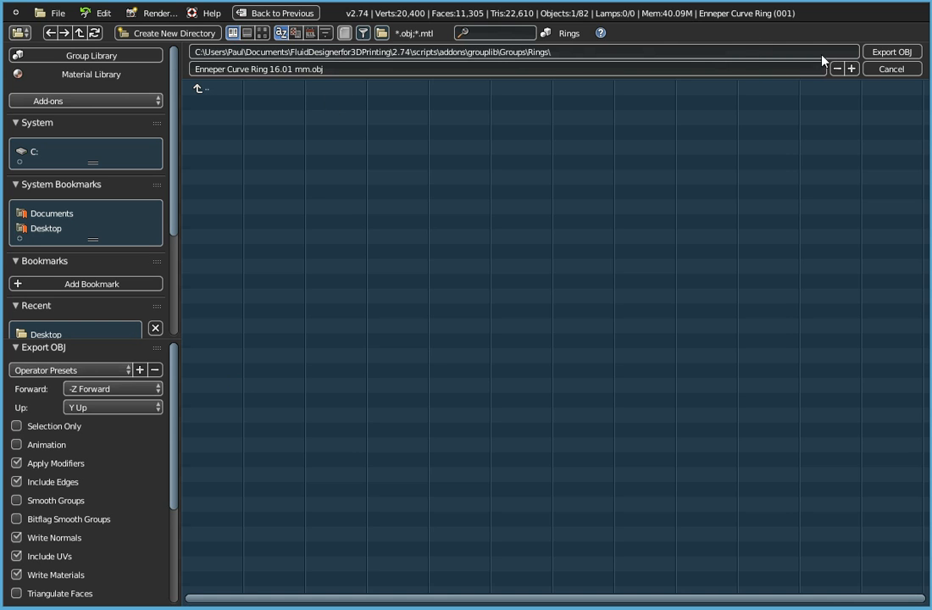
left_click(885, 53)
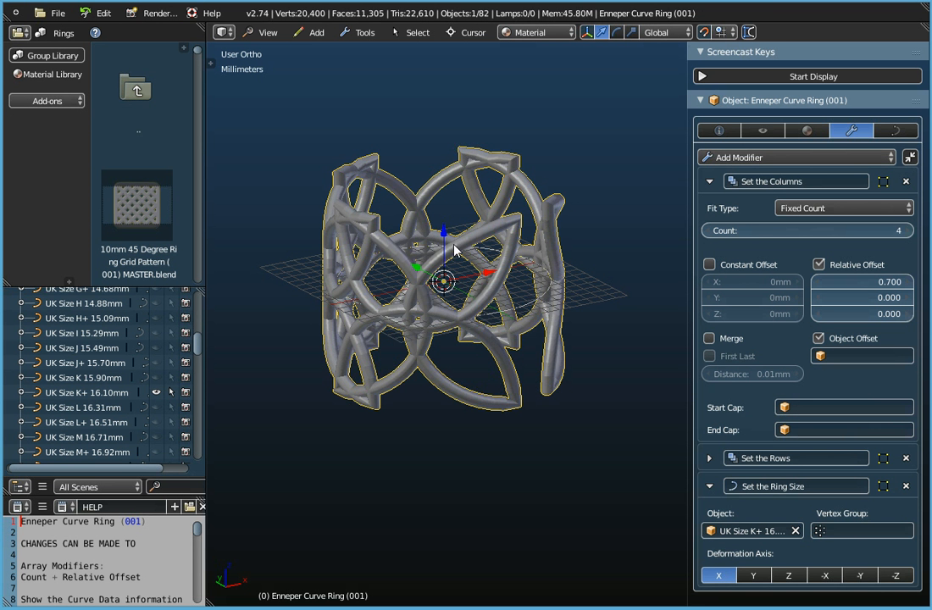
Examine the finished four-column ring from above and up close from the side
middle_click_drag(455, 252, 497, 275)
scroll(497, 275, "down", 2)
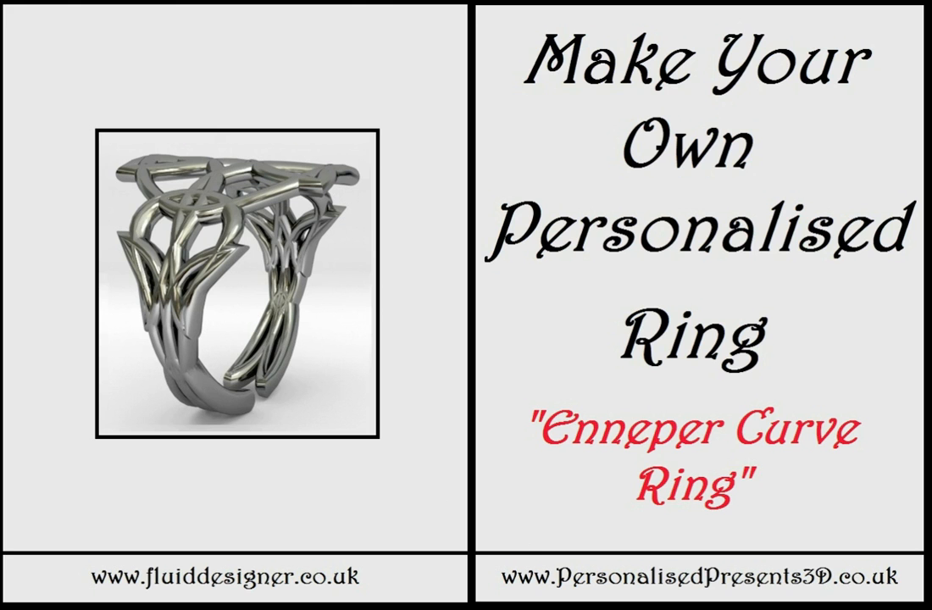
left_click(489, 583)
middle_click_drag(512, 322, 500, 359)
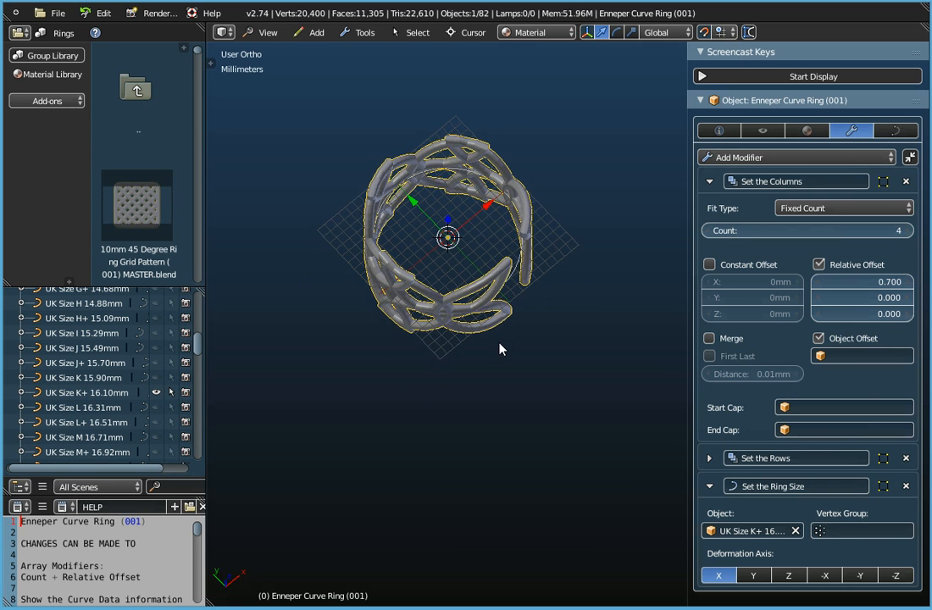
middle_click_drag(491, 296, 493, 231)
scroll(491, 232, "up", 4)
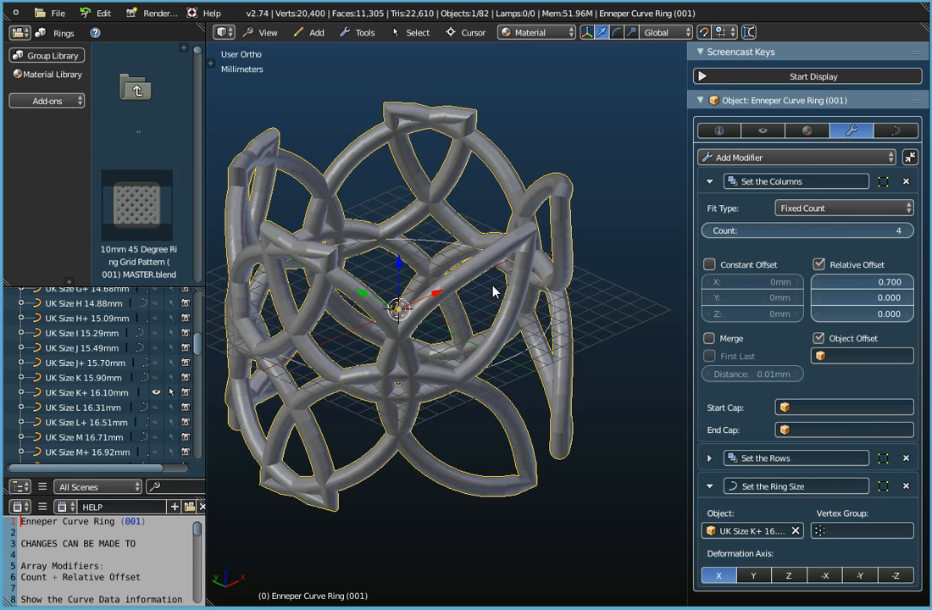
middle_click_drag(431, 363, 480, 359)
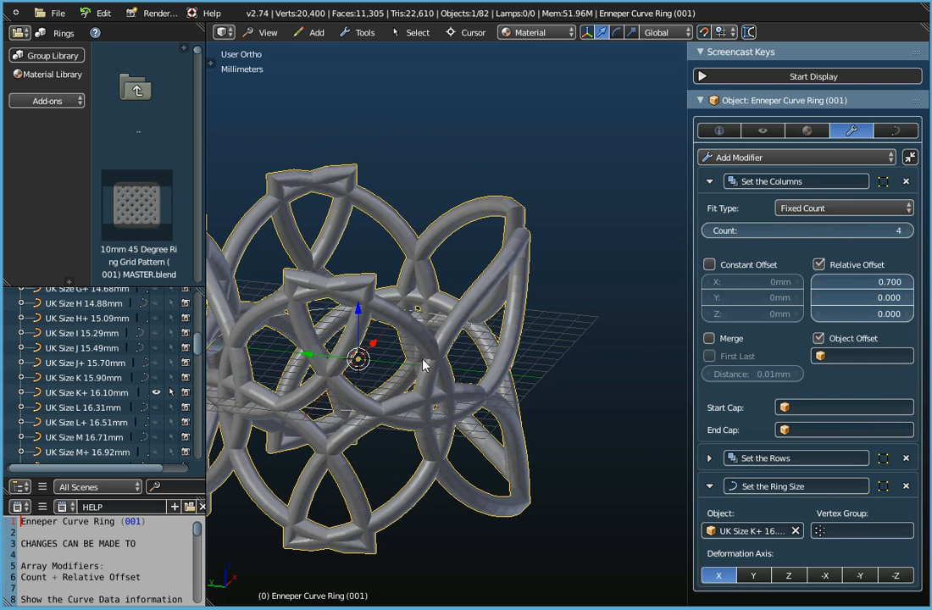
Thicken the Enneper ring's tubes by changing the curve's bevel object to X-Section Diameter 1.5mm
scroll(458, 299, "down", 2)
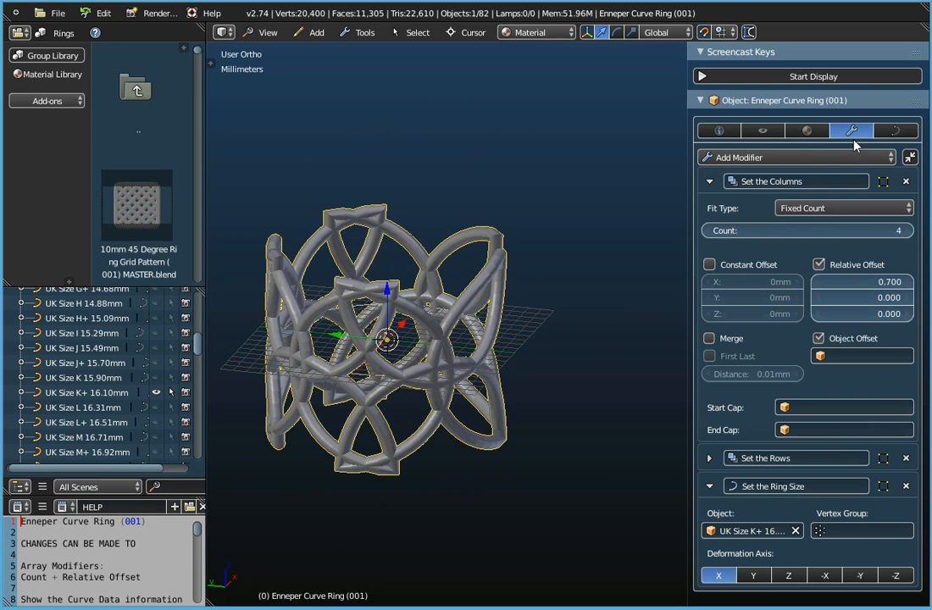
left_click(895, 131)
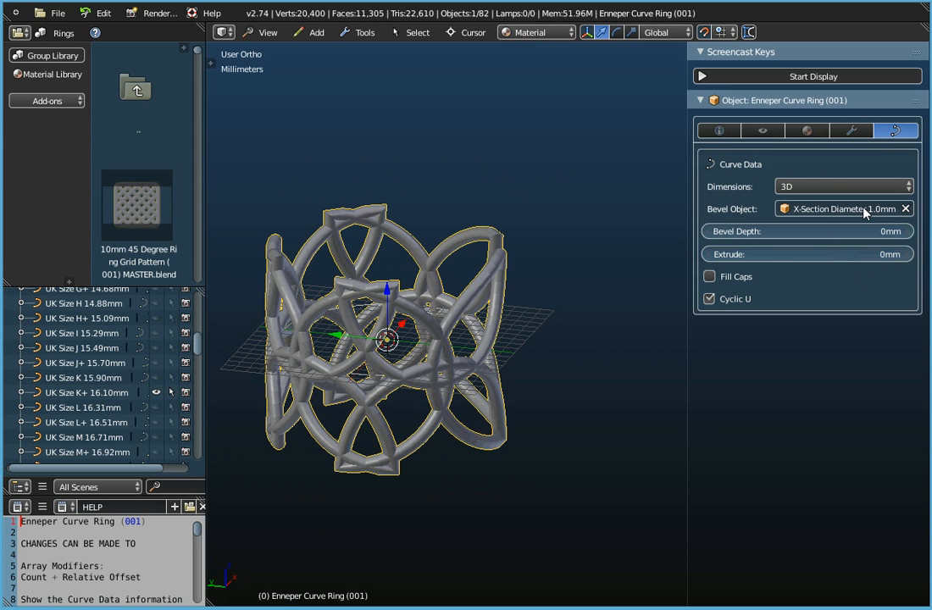
scroll(470, 304, "up", 1)
scroll(470, 305, "up", 3)
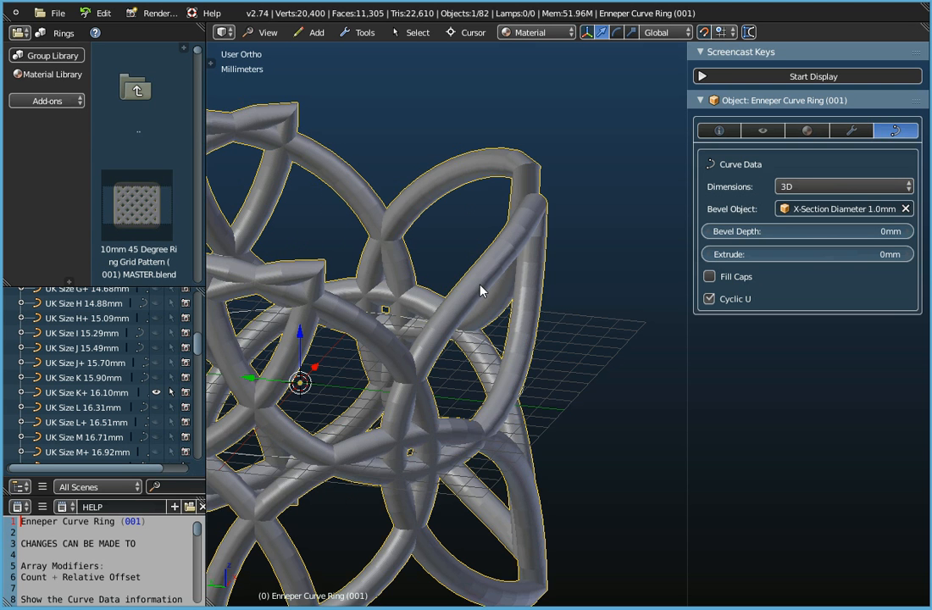
scroll(481, 291, "down", 1)
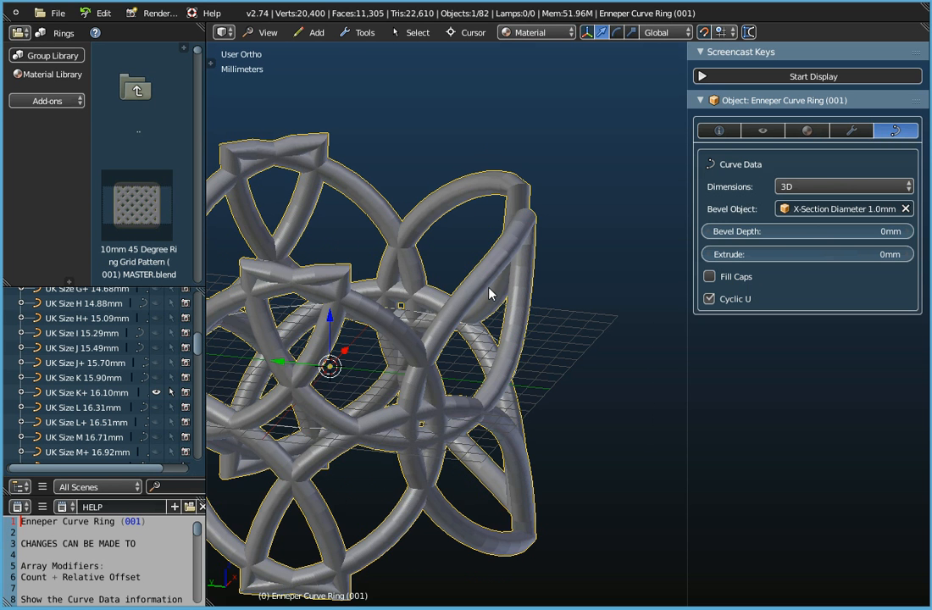
scroll(490, 294, "down", 3)
middle_click_drag(490, 293, 490, 207)
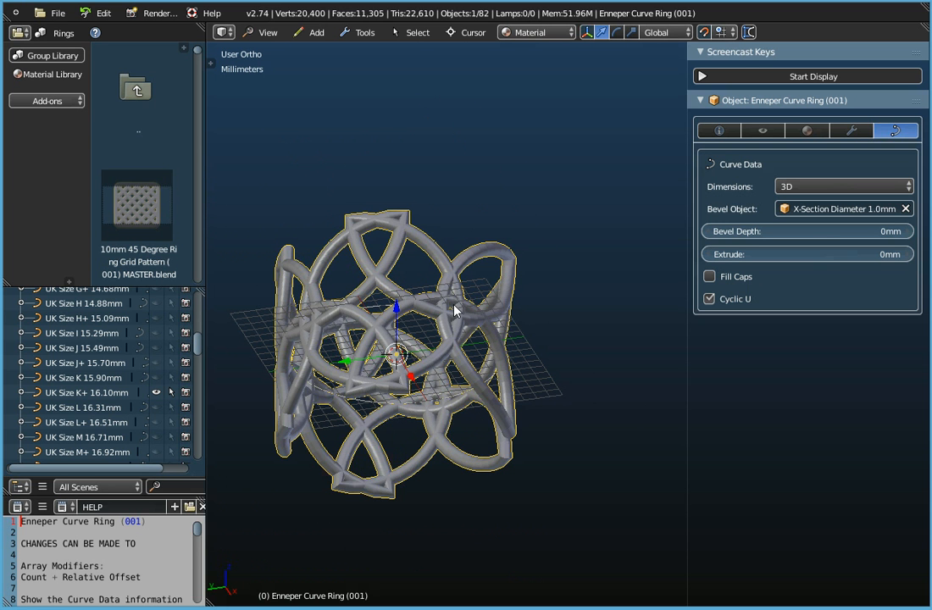
left_click(811, 210)
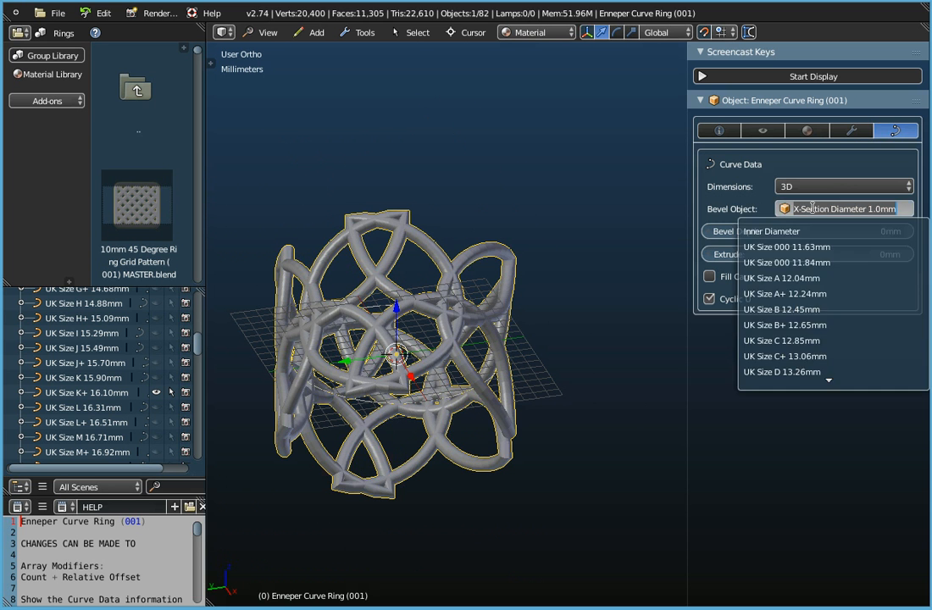
scroll(810, 298, "down", 8)
scroll(811, 298, "down", 20)
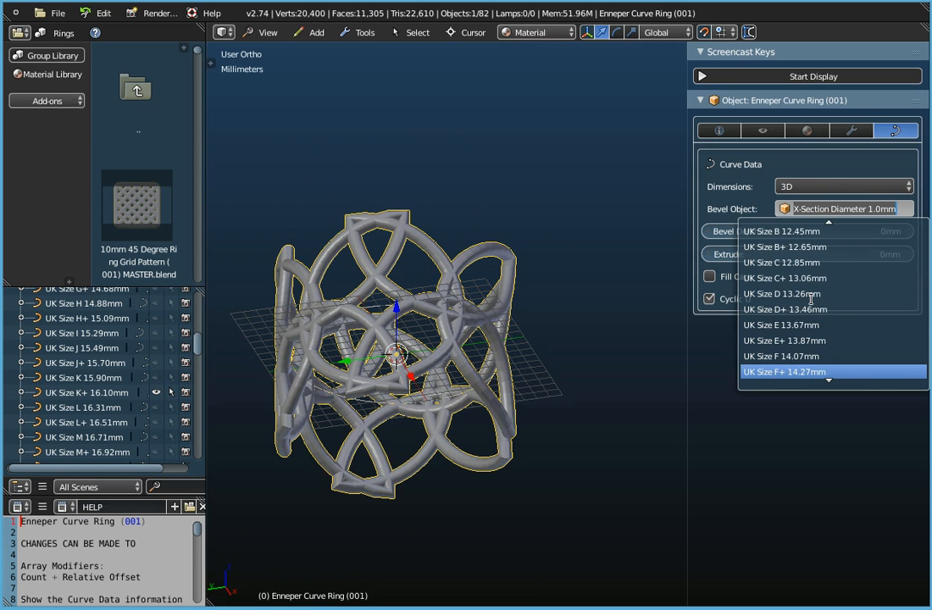
scroll(810, 298, "down", 20)
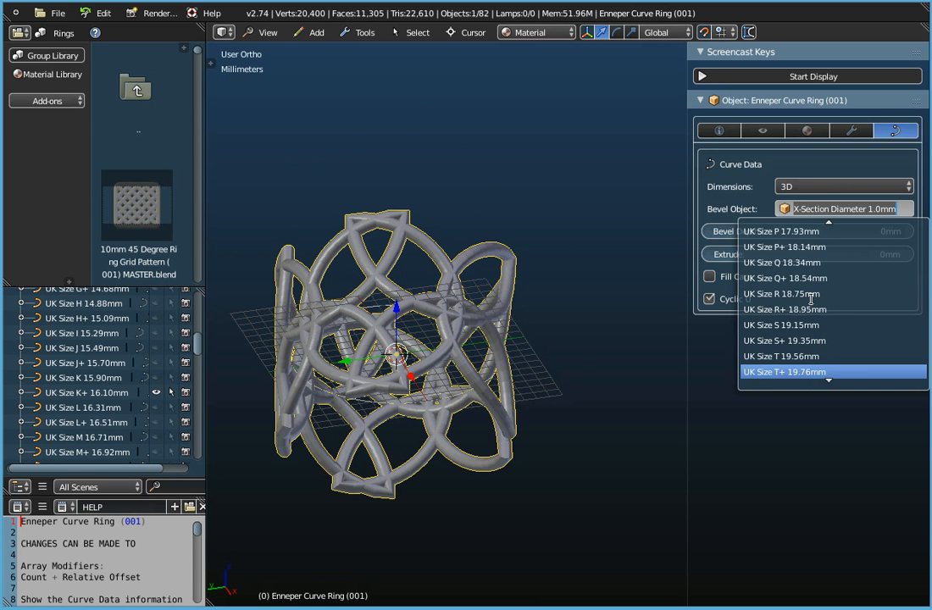
scroll(811, 298, "down", 20)
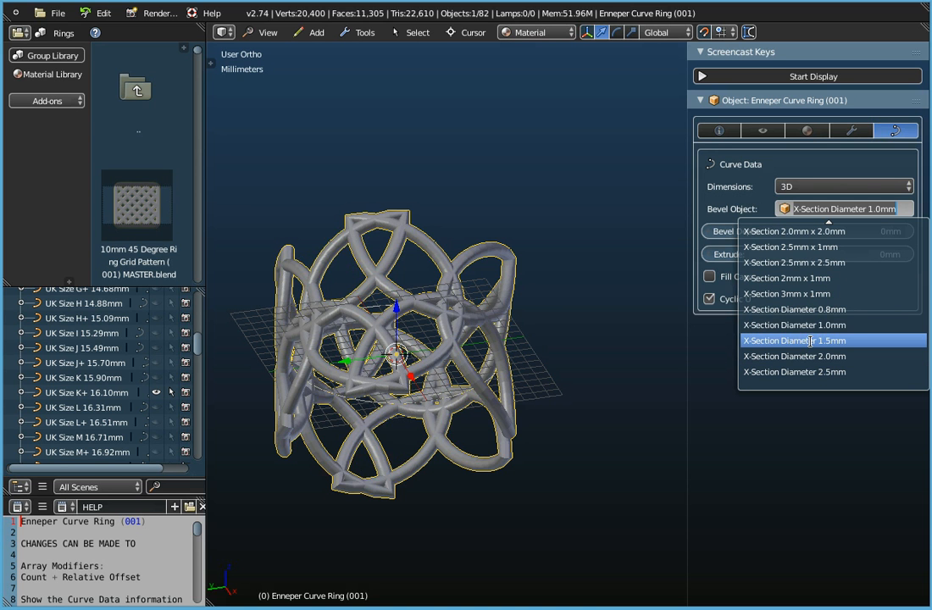
left_click(811, 340)
Examine the thickened ring against the UK Size K+ 16.10mm curve, selecting that curve and framing it in the top view
middle_click_drag(394, 303, 534, 312)
scroll(455, 299, "up", 4)
scroll(462, 373, "down", 5)
scroll(490, 398, "up", 8)
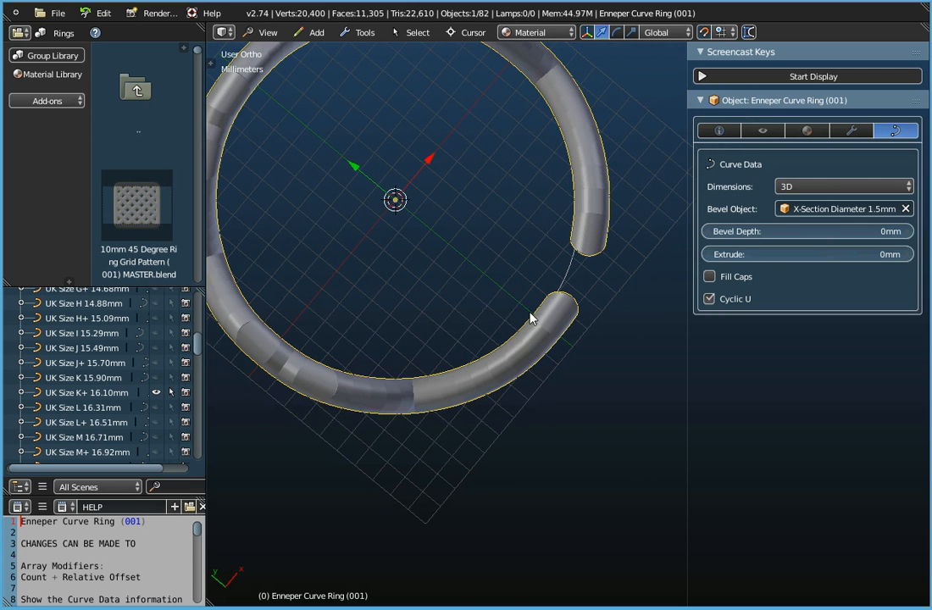
right_click(565, 285)
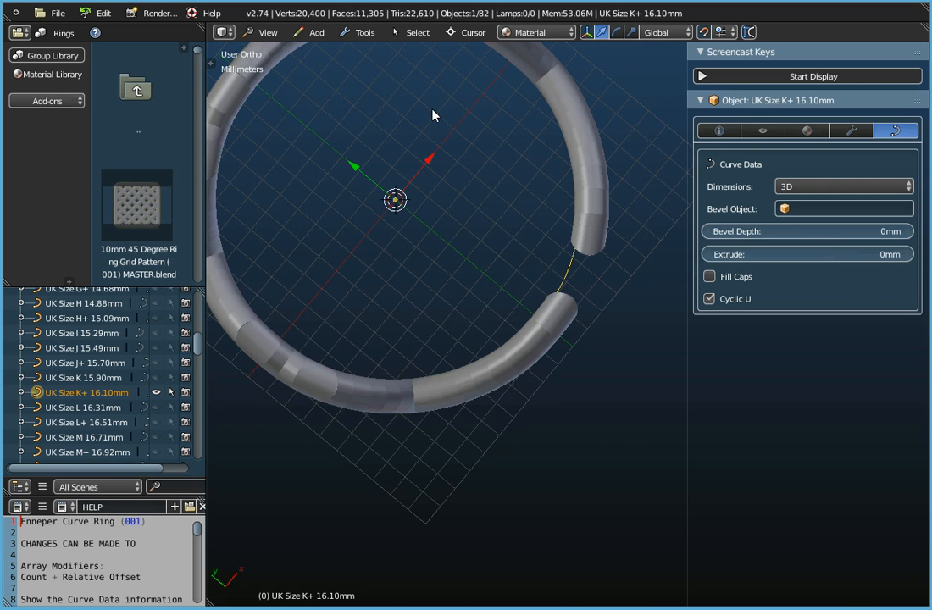
left_click(270, 32)
left_click(270, 102)
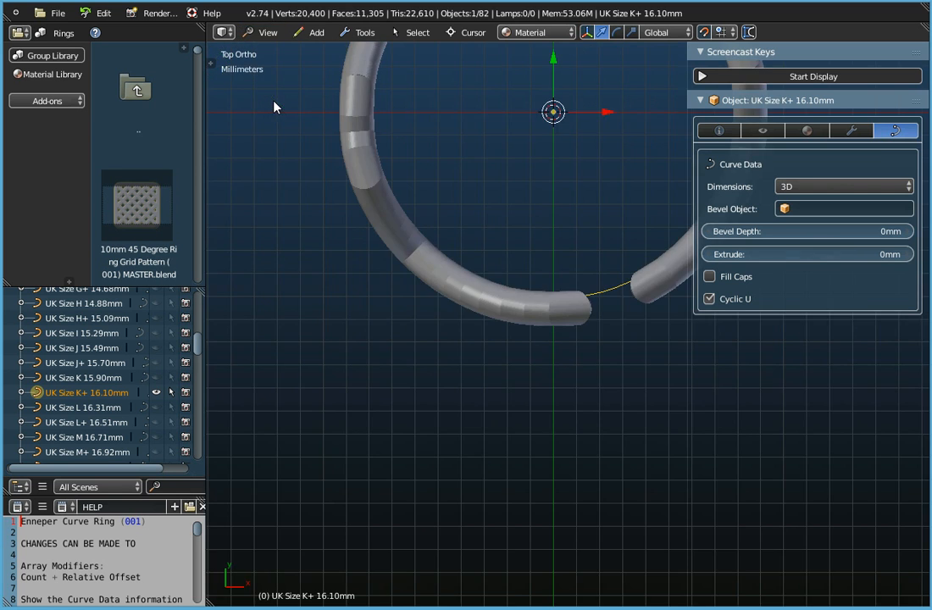
key("KP_Decimal")
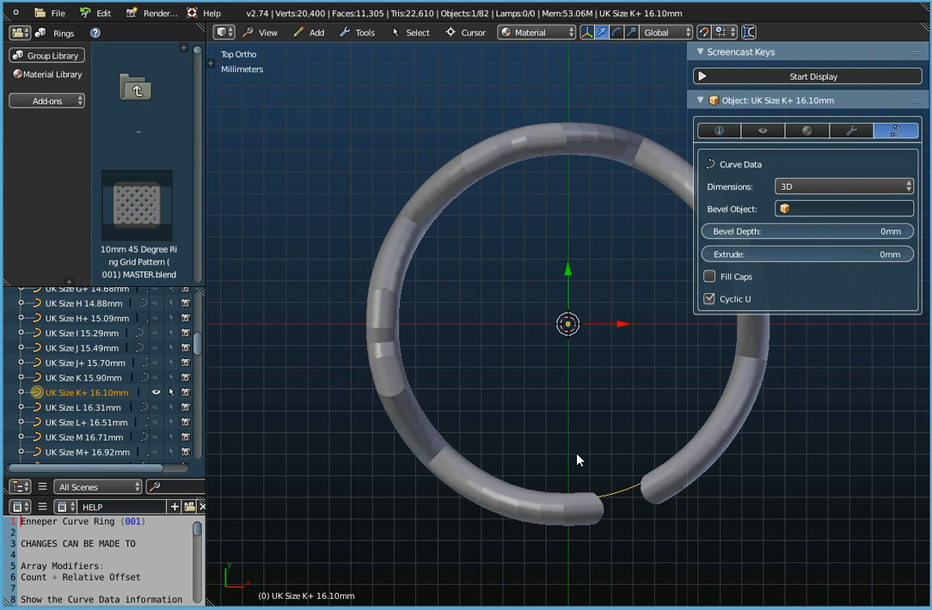
Open the Enneper curve ring in Edit Mode and inspect how its tube's end sits against the ring size circle
key("Tab")
key("Tab")
right_click(548, 518)
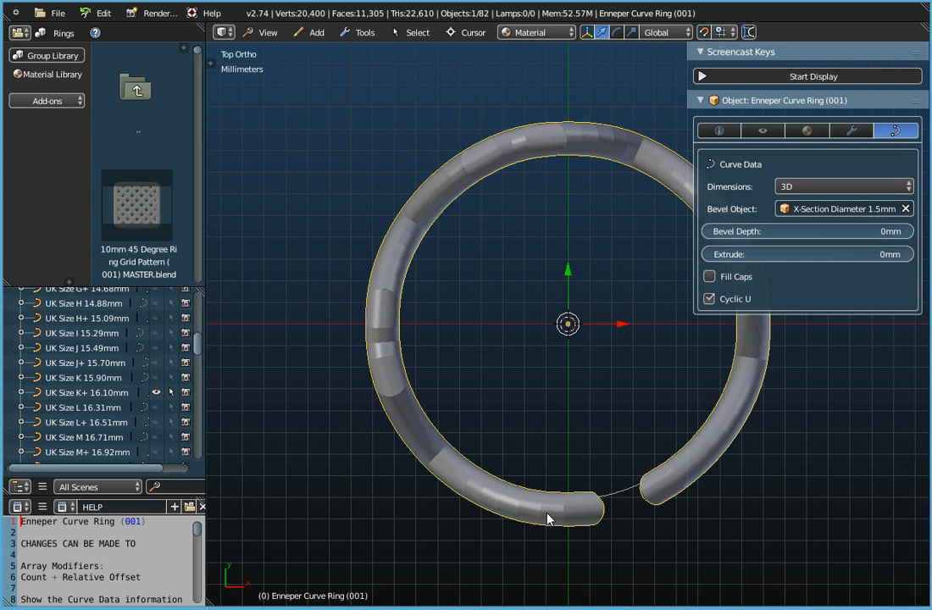
key("Tab")
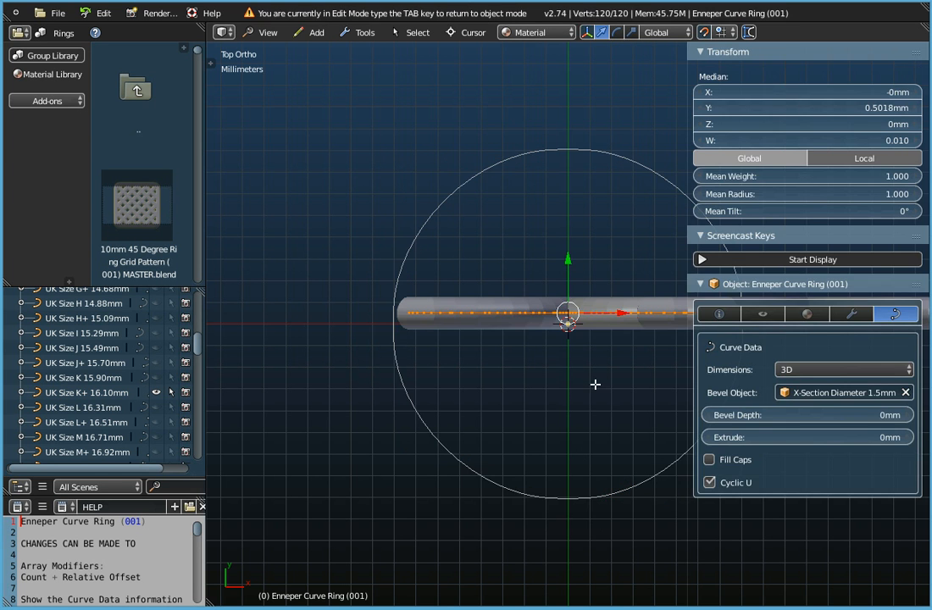
scroll(568, 316, "up", 3)
scroll(568, 318, "up", 1)
scroll(566, 322, "down", 2)
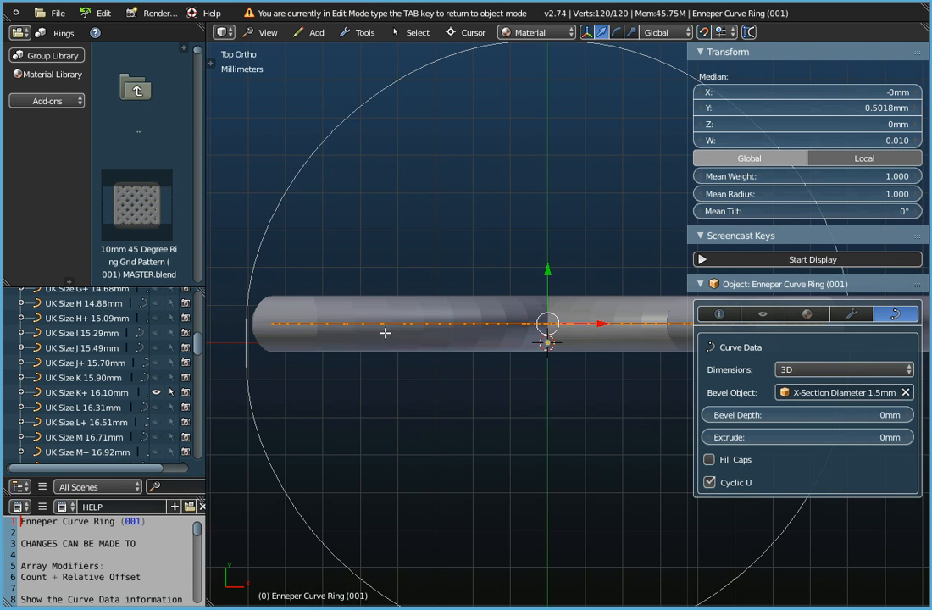
scroll(234, 354, "up", 4)
scroll(235, 353, "up", 2)
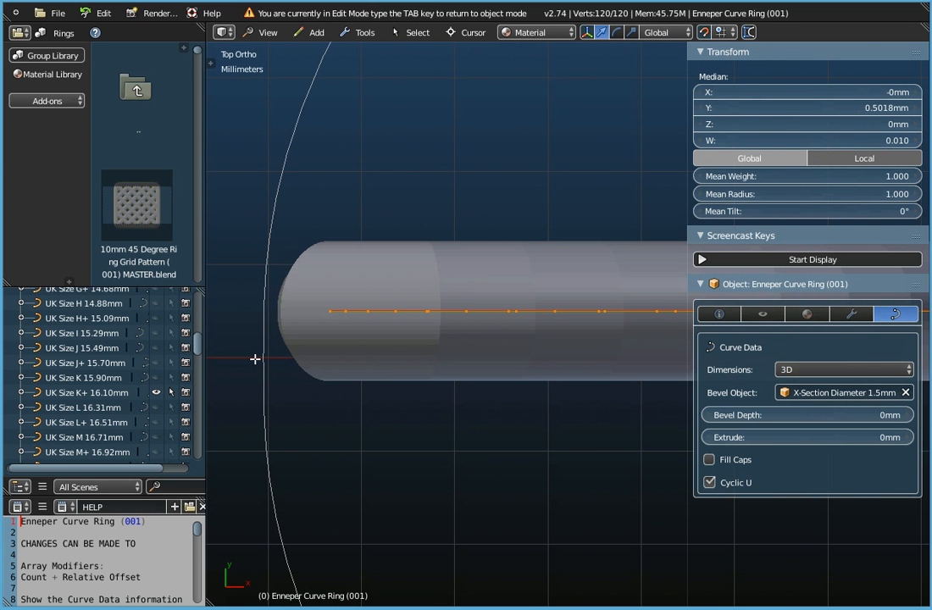
scroll(320, 369, "down", 3)
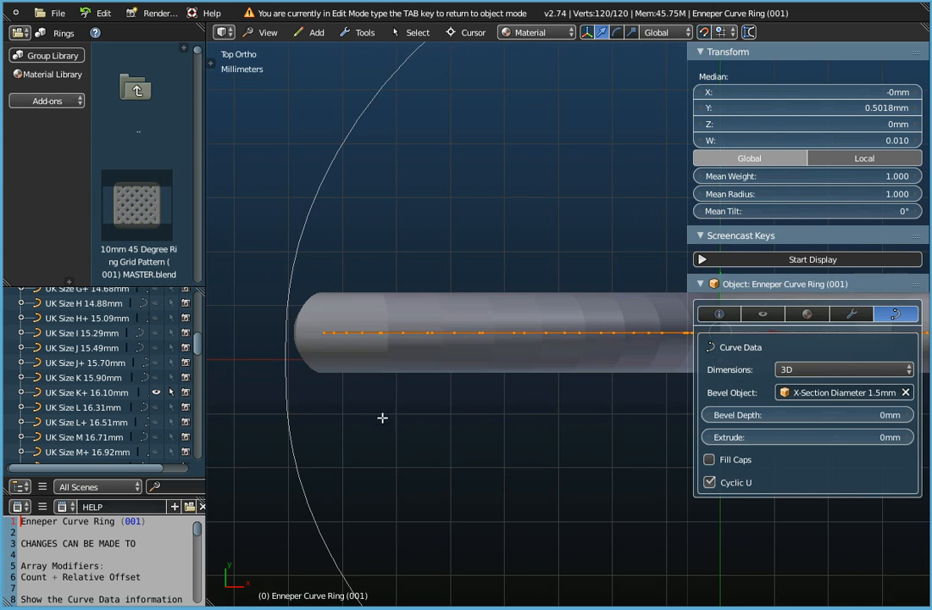
scroll(484, 429, "down", 1)
Move all the ring's curve points about 0.25 mm up in Y until the tube's lower edge meets the X axis, and leave Edit Mode
middle_click_drag(536, 440, 402, 423, "shift")
scroll(514, 359, "up", 4)
scroll(514, 359, "up", 6)
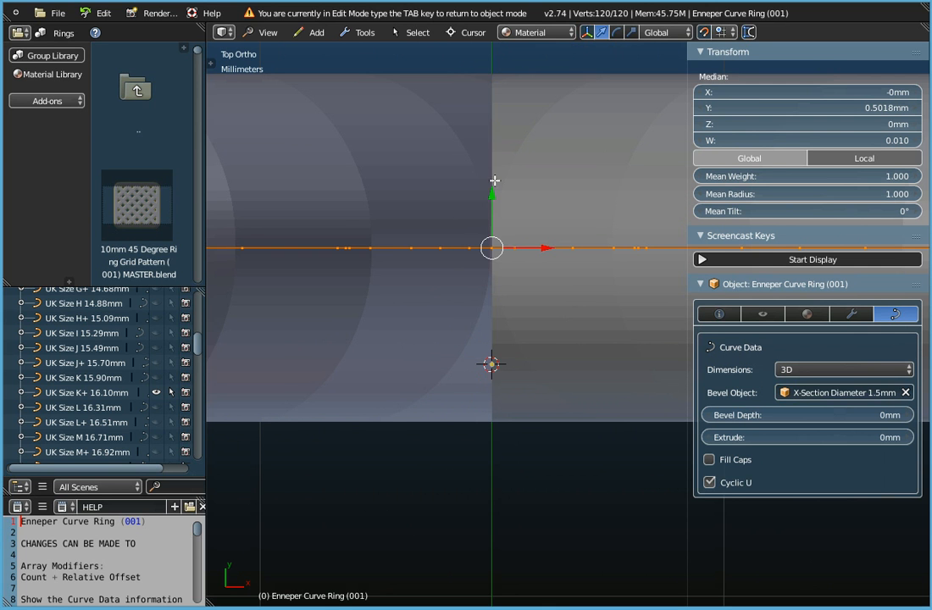
mouse_move(492, 193)
left_mouse_down()
mouse_move(493, 66)
mouse_move(499, 122)
mouse_move(499, 110)
mouse_move(559, 216)
left_mouse_up()
left_click_drag(491, 194, 491, 137)
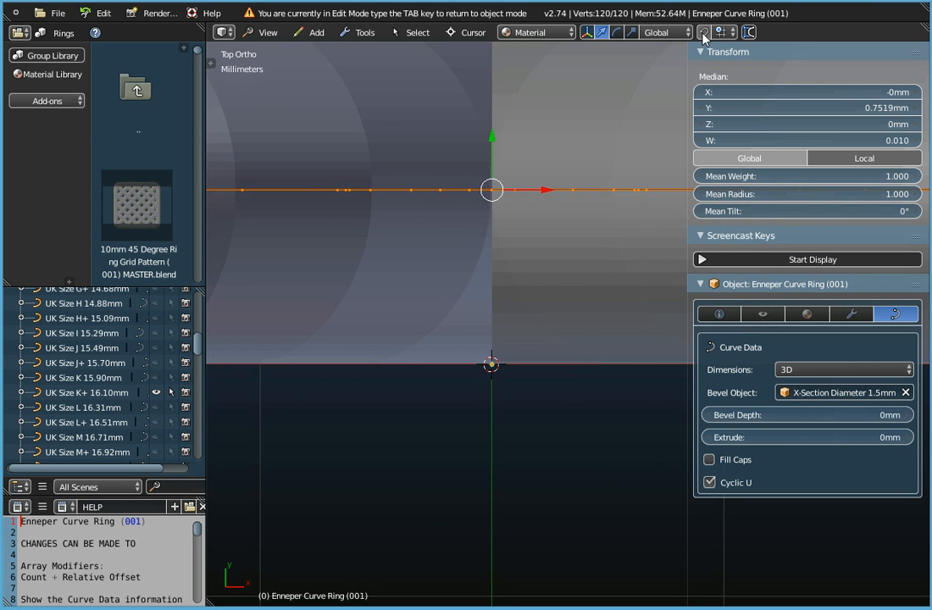
scroll(514, 376, "down", 5)
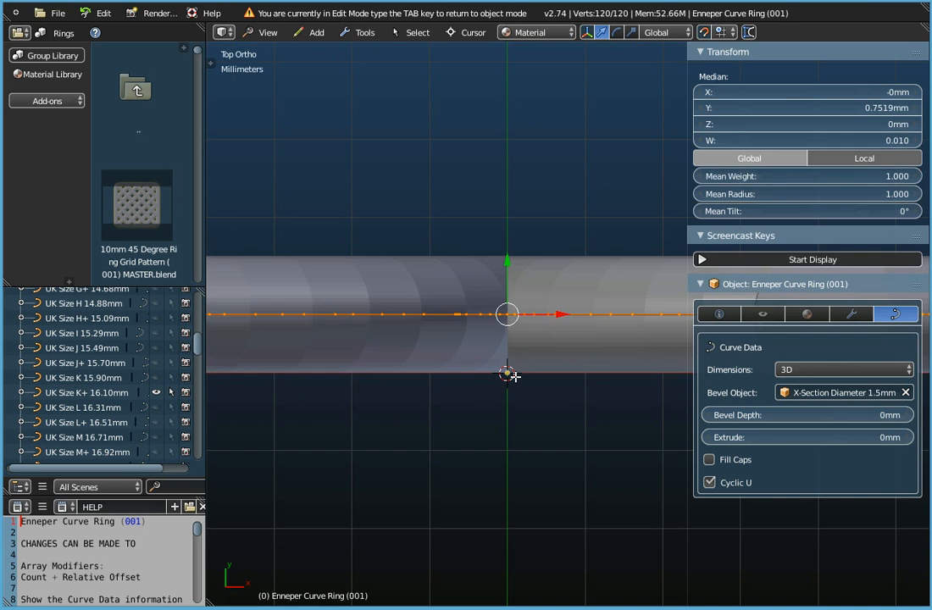
scroll(515, 377, "down", 3)
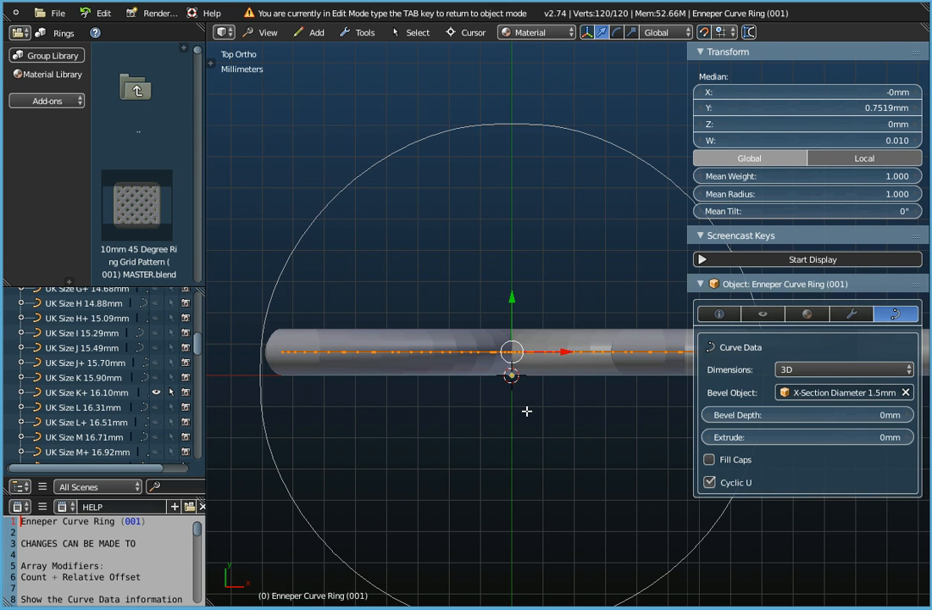
key("Tab")
scroll(513, 484, "down", 2)
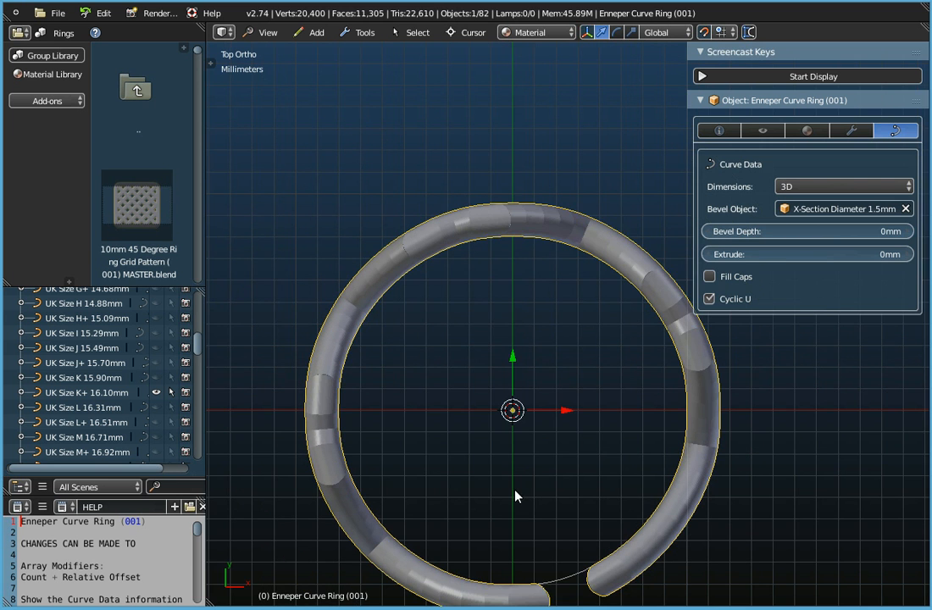
Examine the repositioned ring from several angles, checking its inner surface against the size curve and the gap between its ends
middle_click_drag(547, 553, 568, 500)
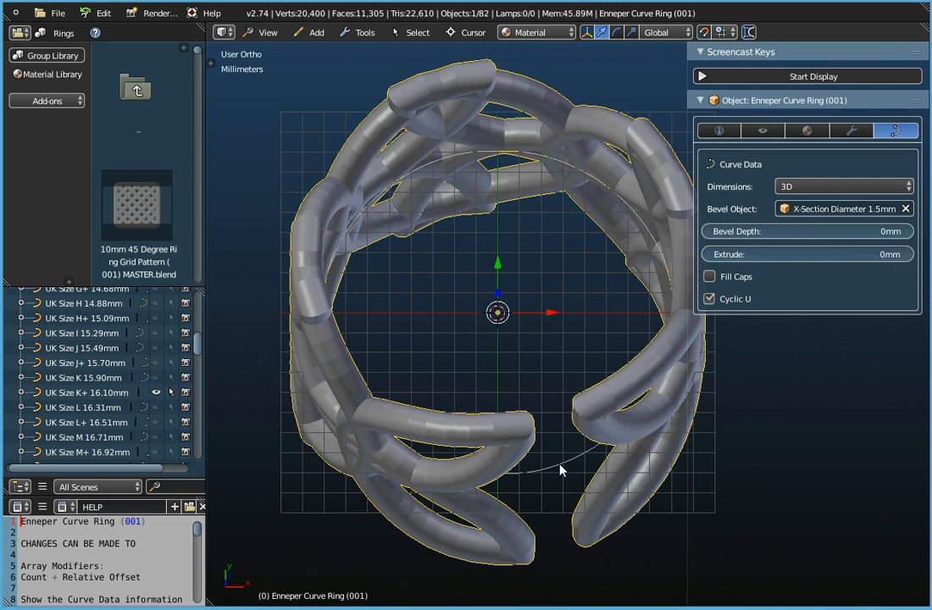
right_click(556, 470)
middle_click_drag(550, 374, 541, 431)
right_click(466, 536)
mouse_move(466, 536)
middle_mouse_down()
mouse_move(478, 489)
mouse_move(470, 539)
middle_mouse_up()
middle_click_drag(413, 182, 584, 475)
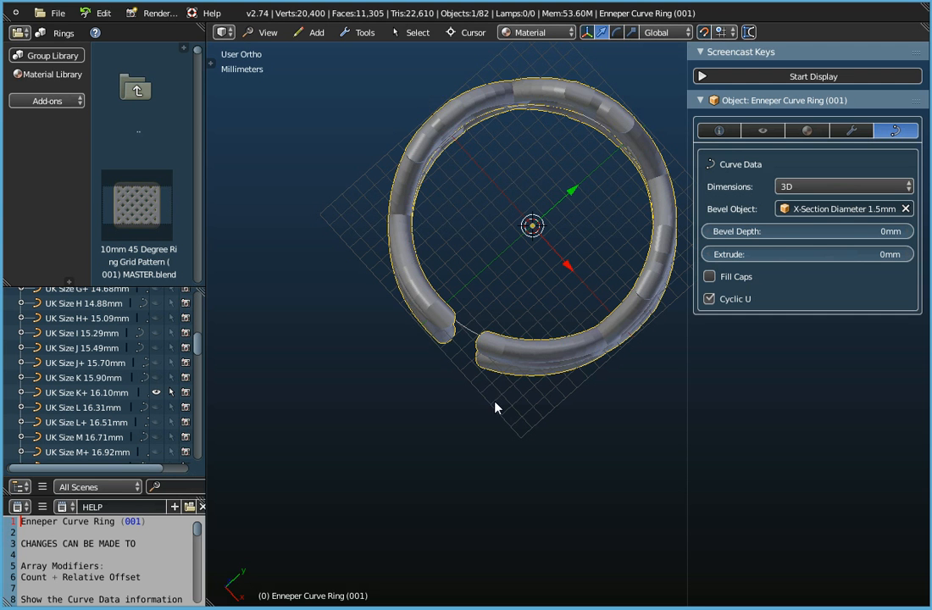
middle_click_drag(495, 406, 525, 436)
middle_click_drag(523, 484, 498, 484)
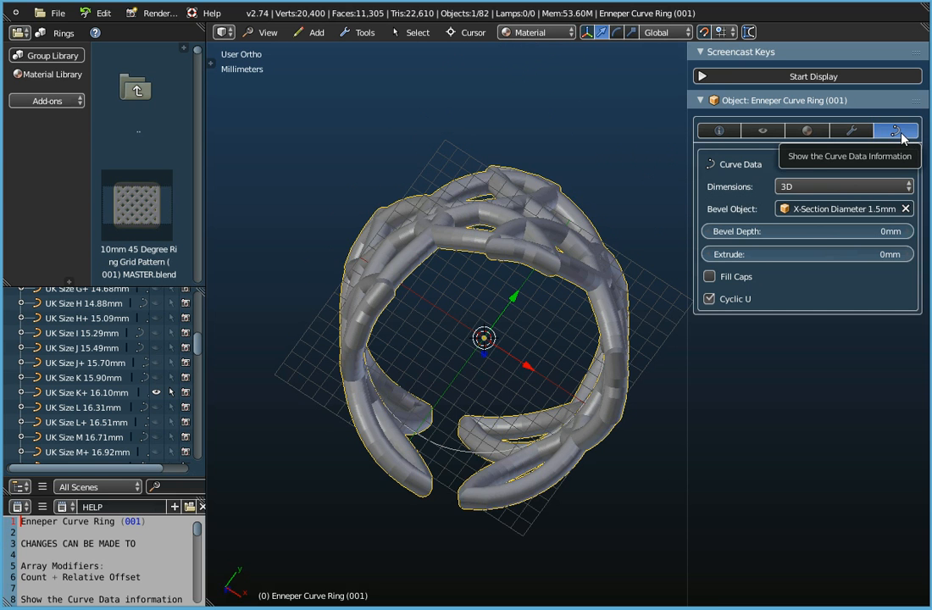
Convert the selected Enneper curve ring to a mesh
scroll(145, 372, "up", 5)
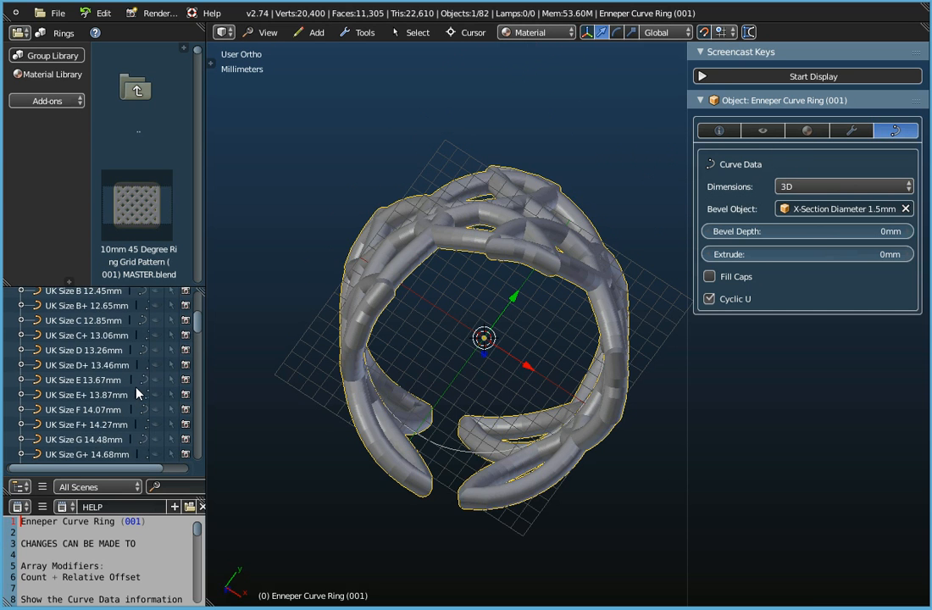
scroll(145, 373, "up", 3)
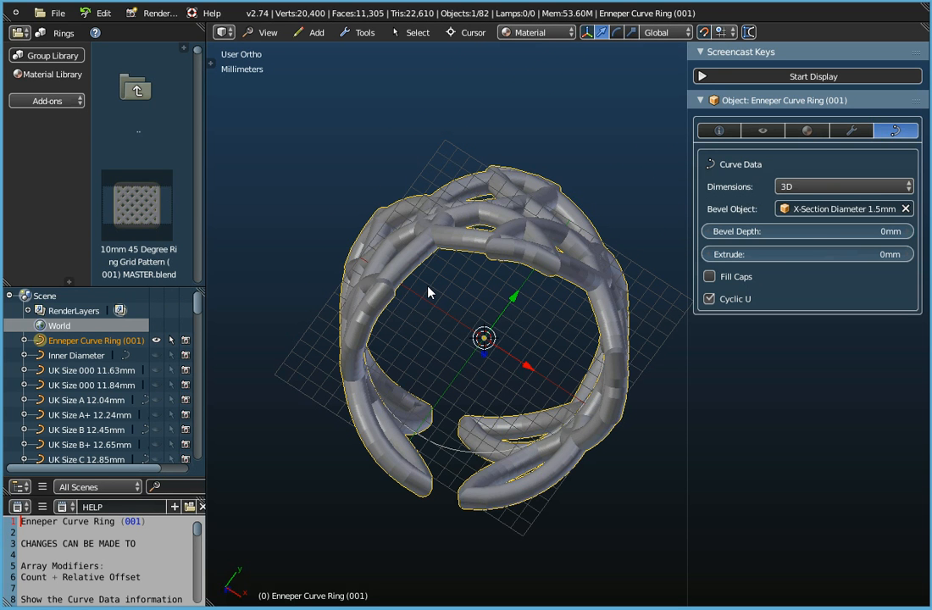
middle_click_drag(519, 220, 470, 347)
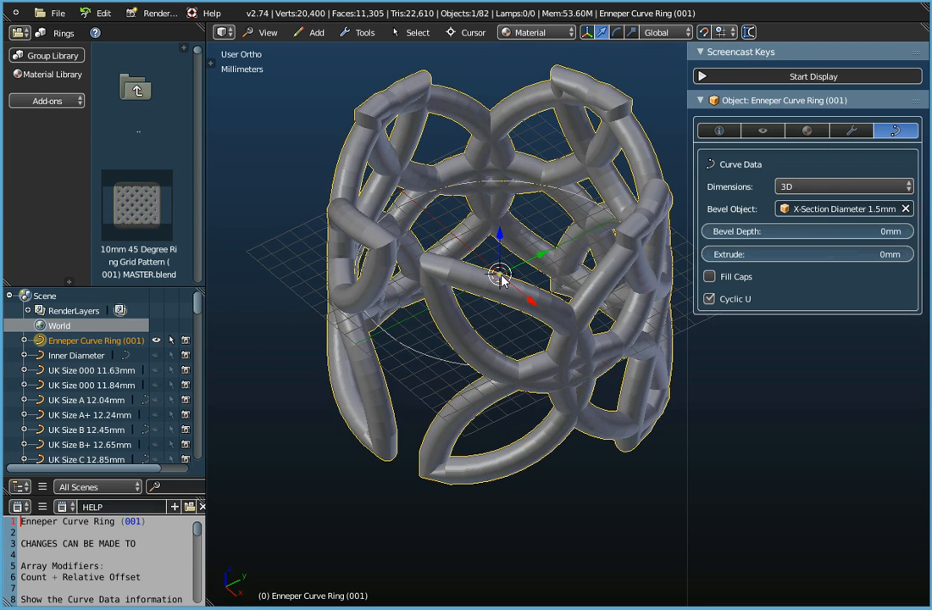
scroll(528, 356, "down", 2)
middle_click_drag(529, 356, 539, 377)
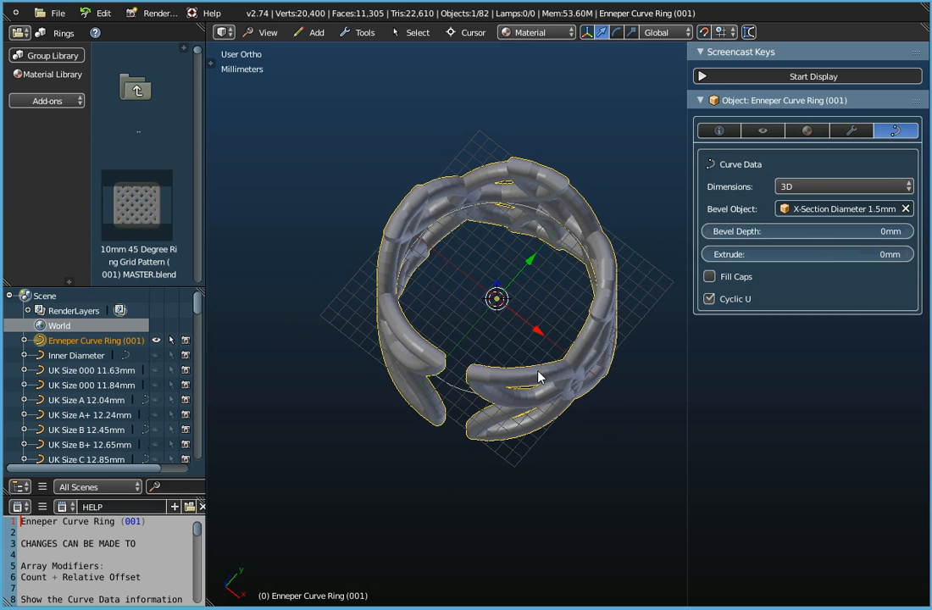
left_click(377, 34)
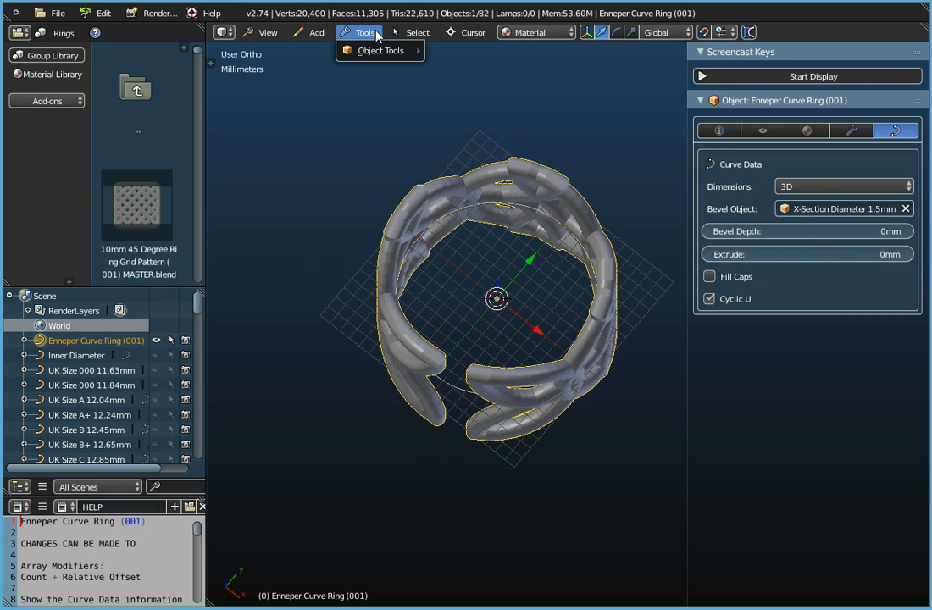
mouse_move(381, 59)
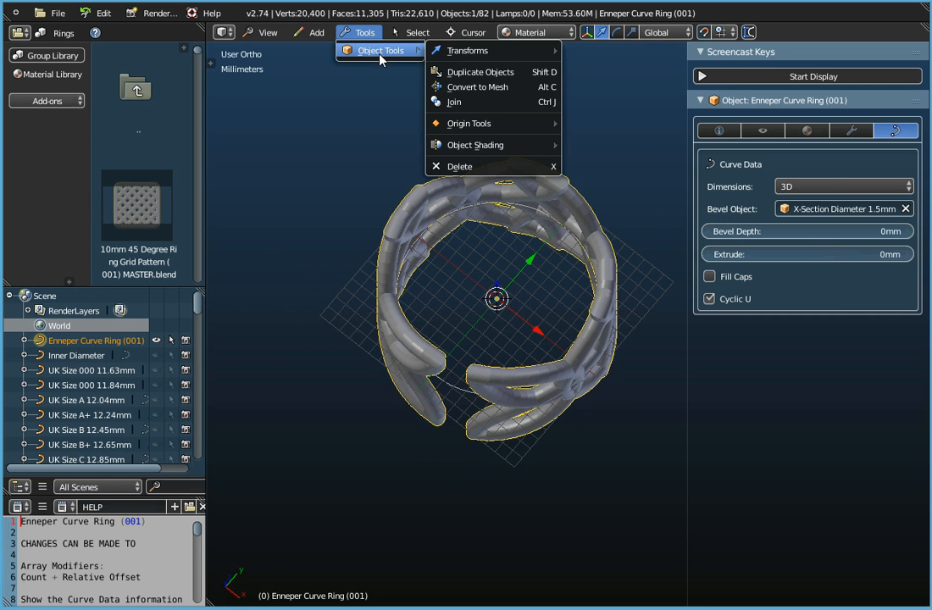
left_click(473, 87)
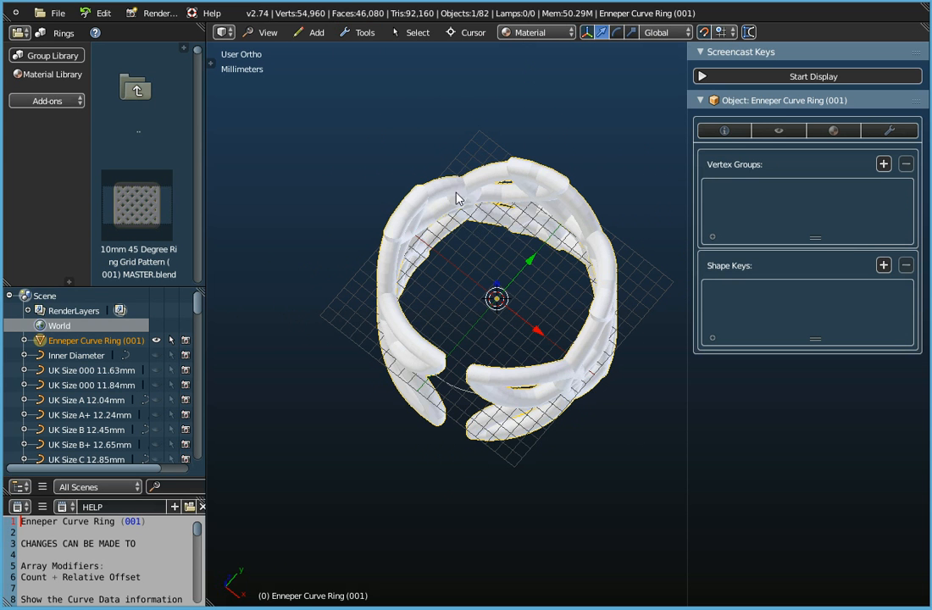
Inspect the converted mesh ring in the front view
middle_click_drag(491, 298, 526, 285)
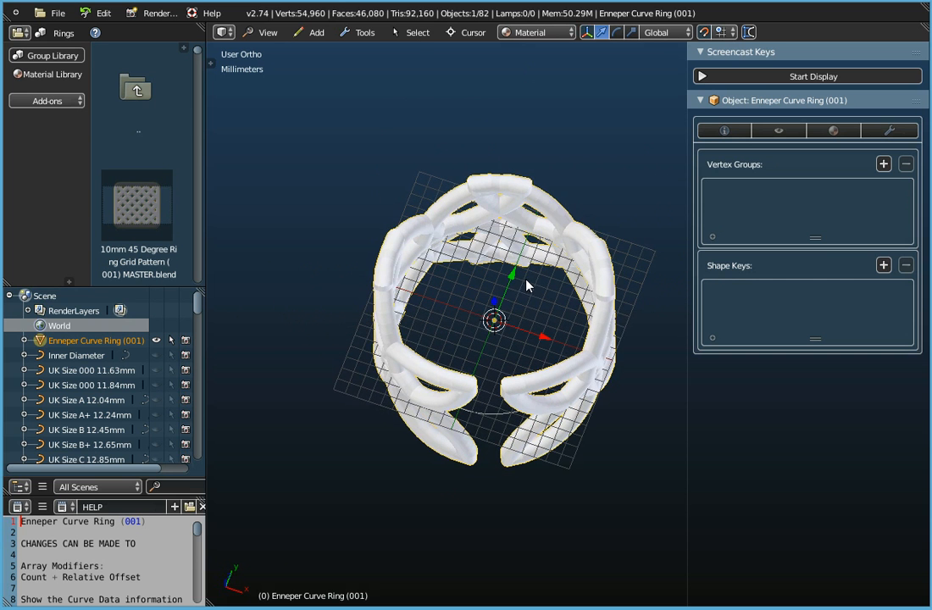
left_click(266, 32)
left_click(281, 134)
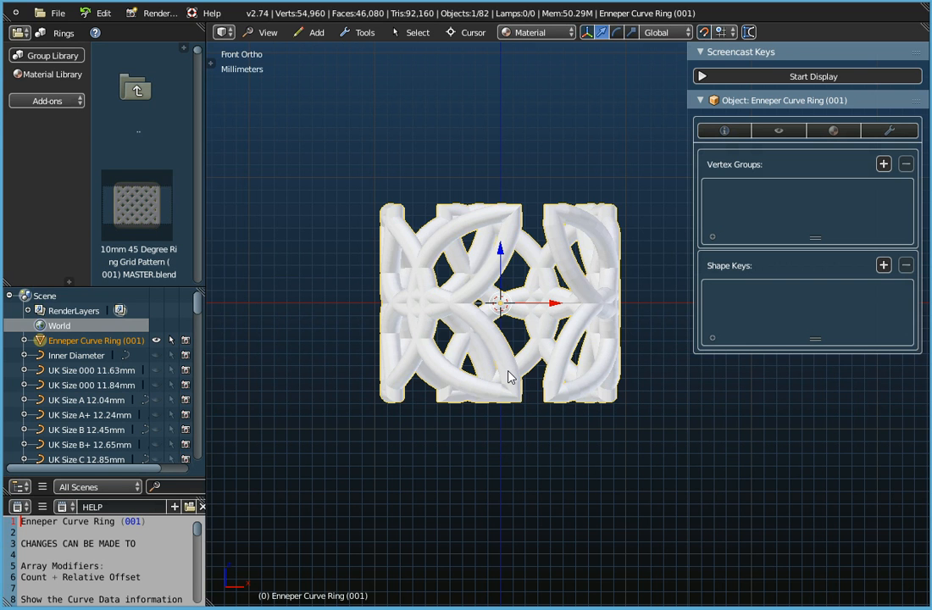
Rotate the mesh ring 90° about the global X axis so it stands upright in the front view
left_click(801, 76)
left_click(762, 76)
key("r")
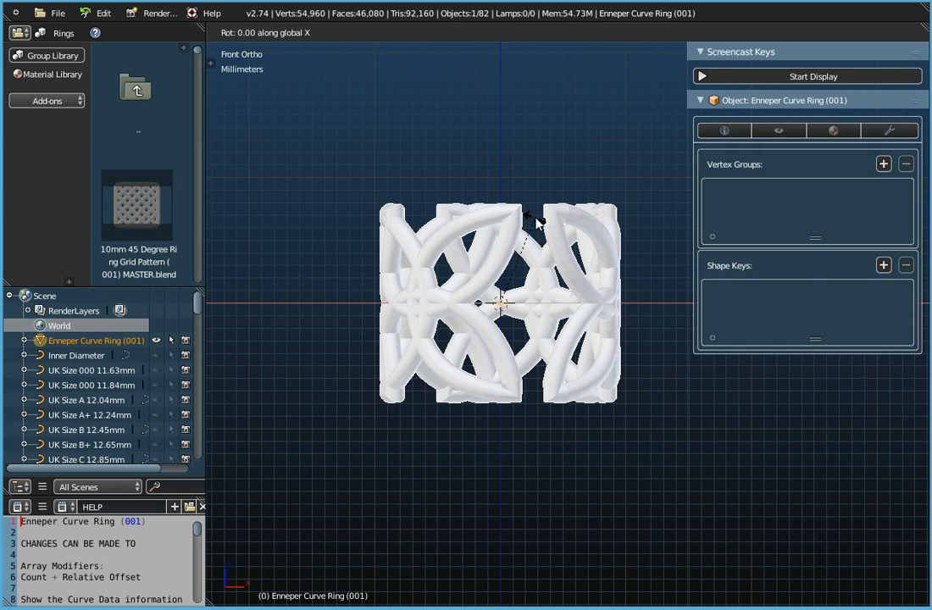
type("90")
key("Return")
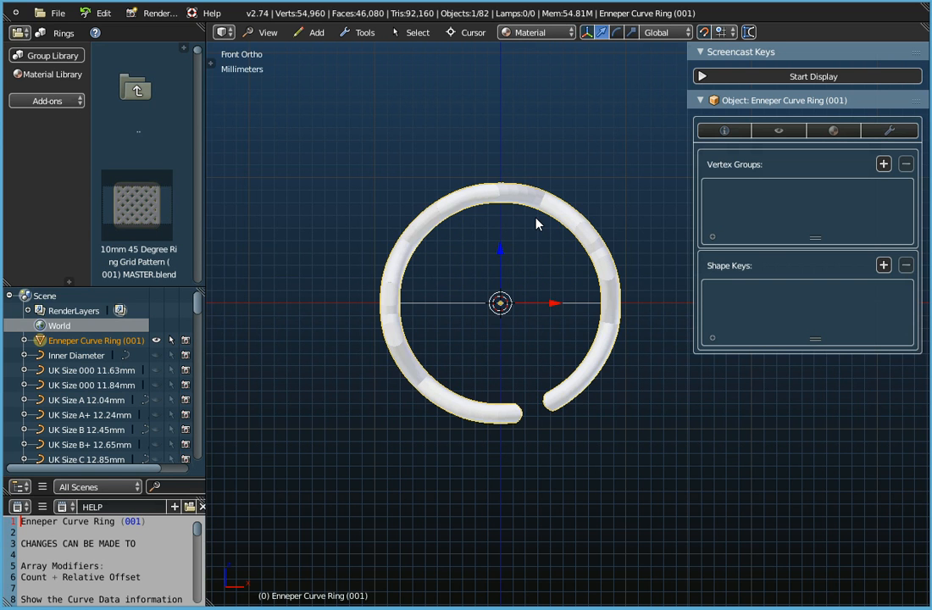
Rotate the ring 15° about the global Y axis to bring its gap towards the Z axis
key("r")
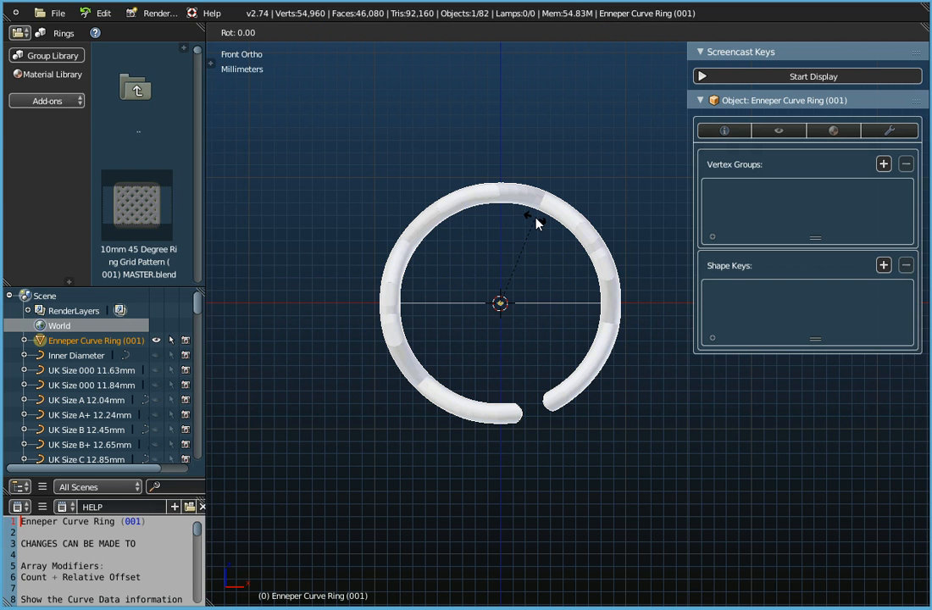
key("y")
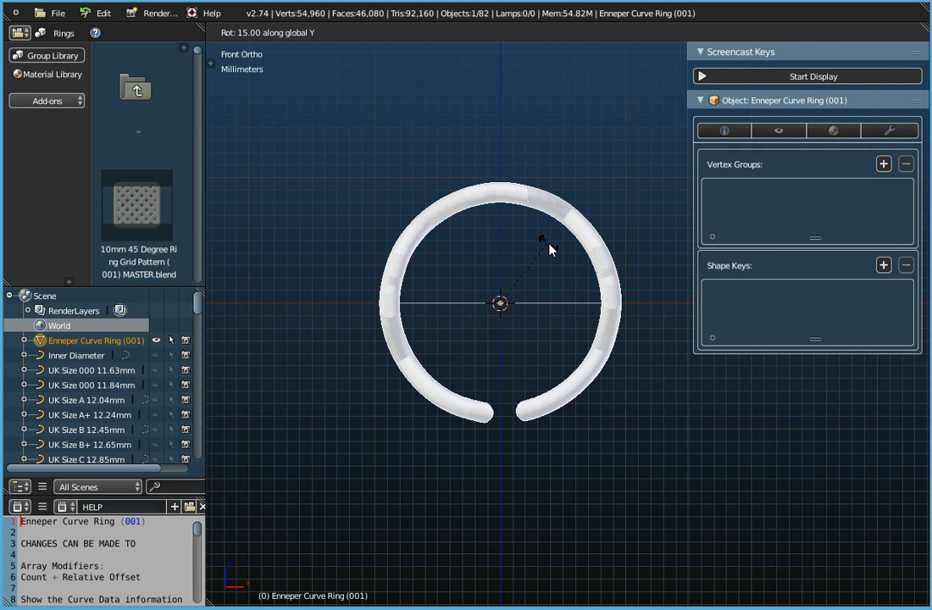
left_click(545, 247)
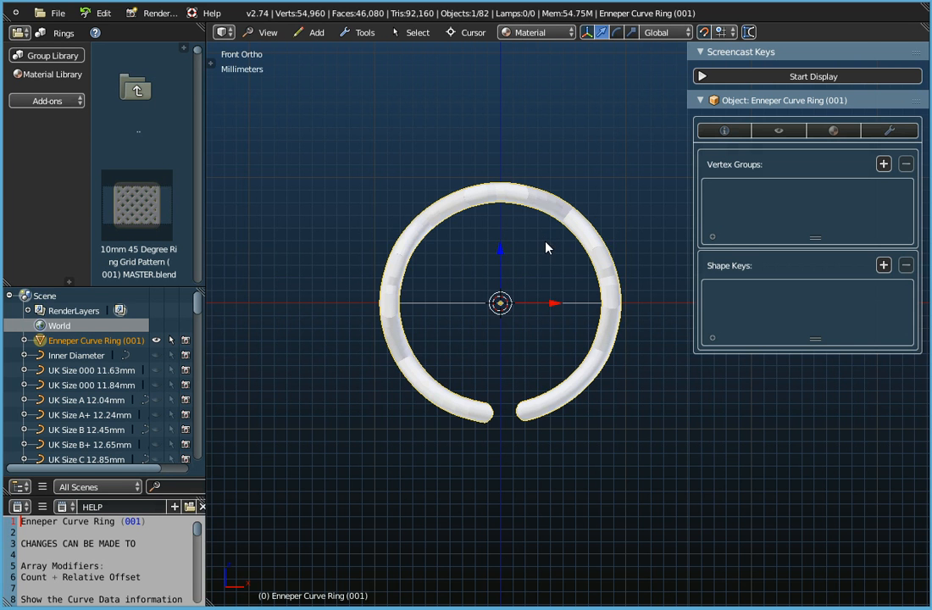
Rotate the ring freely about 2° further around global Y to centre its gap on the Z axis, and re-enable snapping
scroll(501, 417, "up", 5)
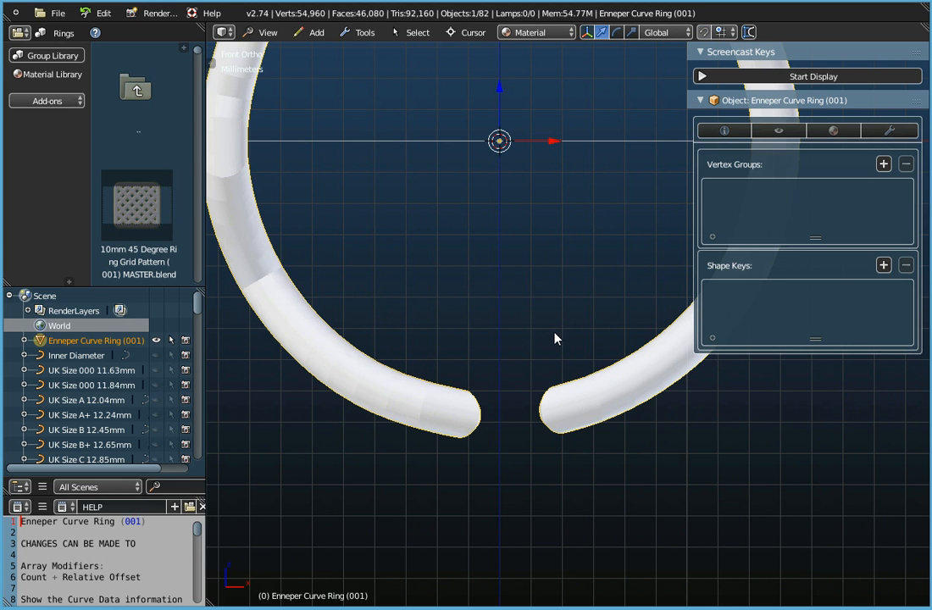
key("r")
key("y")
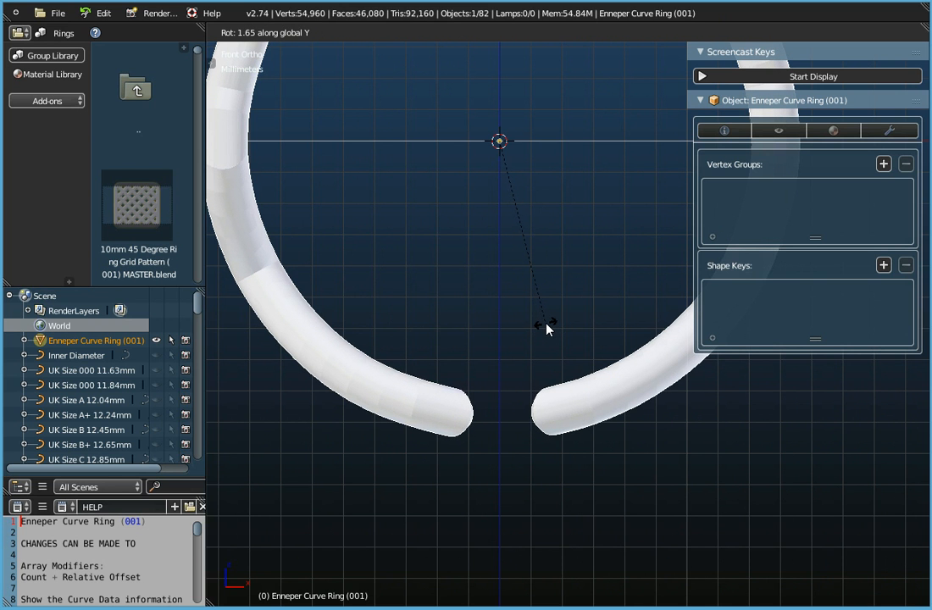
left_click(547, 327)
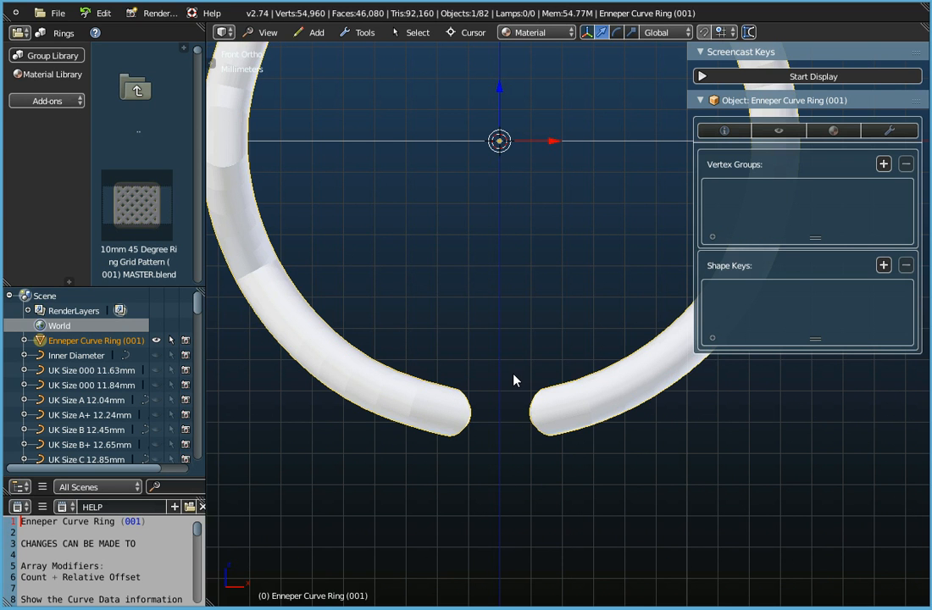
key("KP_Decimal")
left_click(702, 32)
scroll(521, 301, "down", 1)
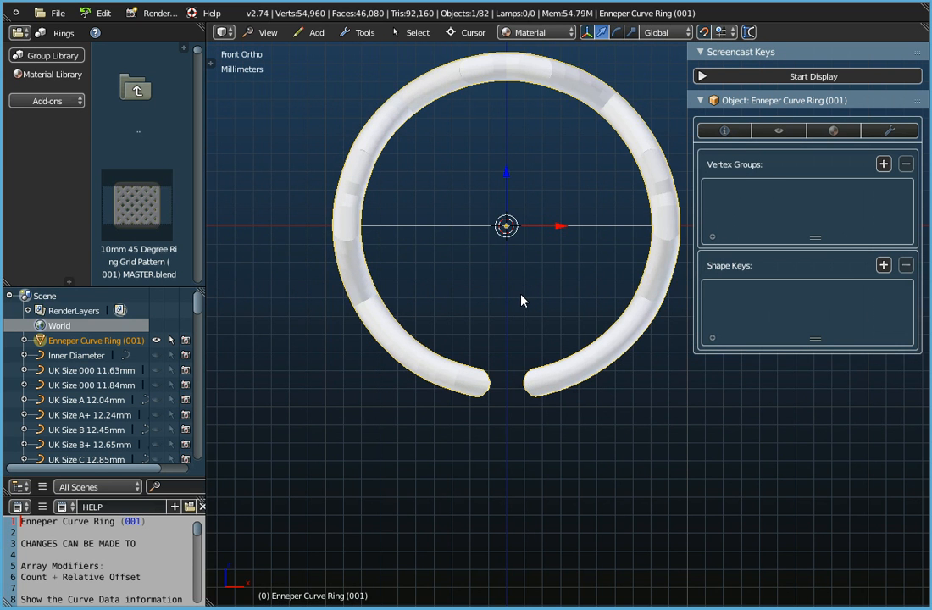
Rotate the ring 90° about the global Z axis to see it side-on in the front view
type("rz90")
key("Return")
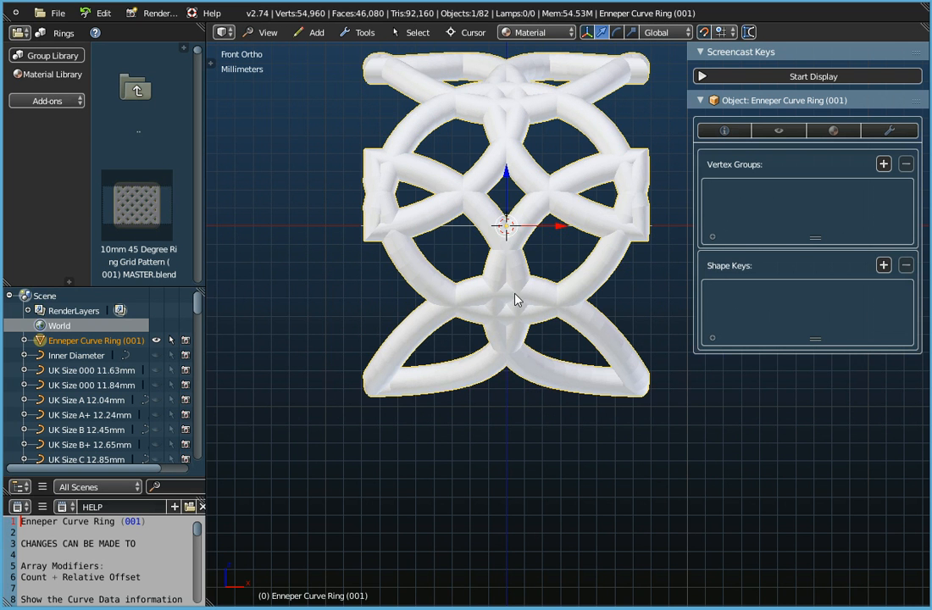
middle_click_drag(526, 244, 501, 323, "shift")
scroll(500, 323, "down", 1)
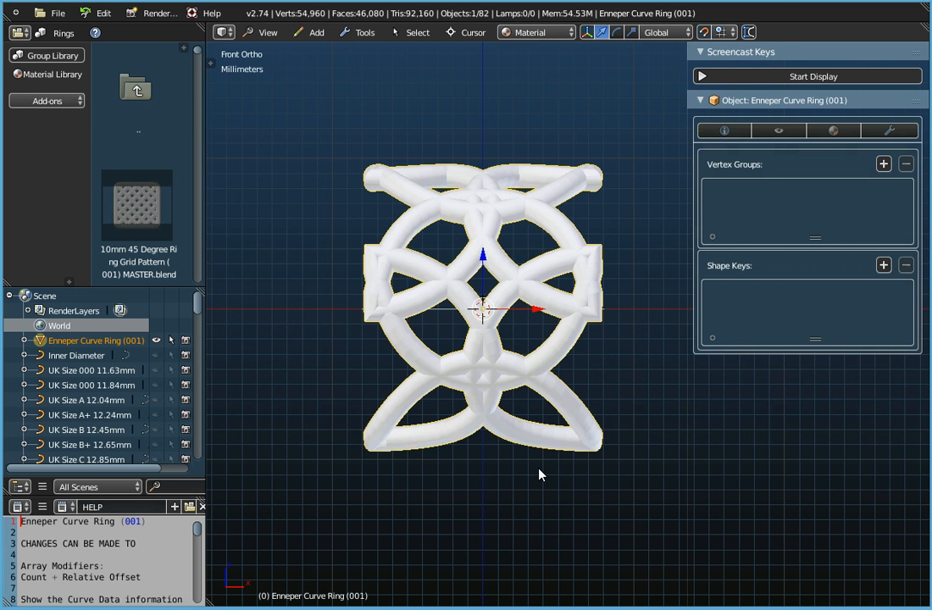
Box-select the ring's lower half in Edit Mode, scale it 0.66 along global X with smooth proportional size 8.14, and leave Edit Mode
key("Tab")
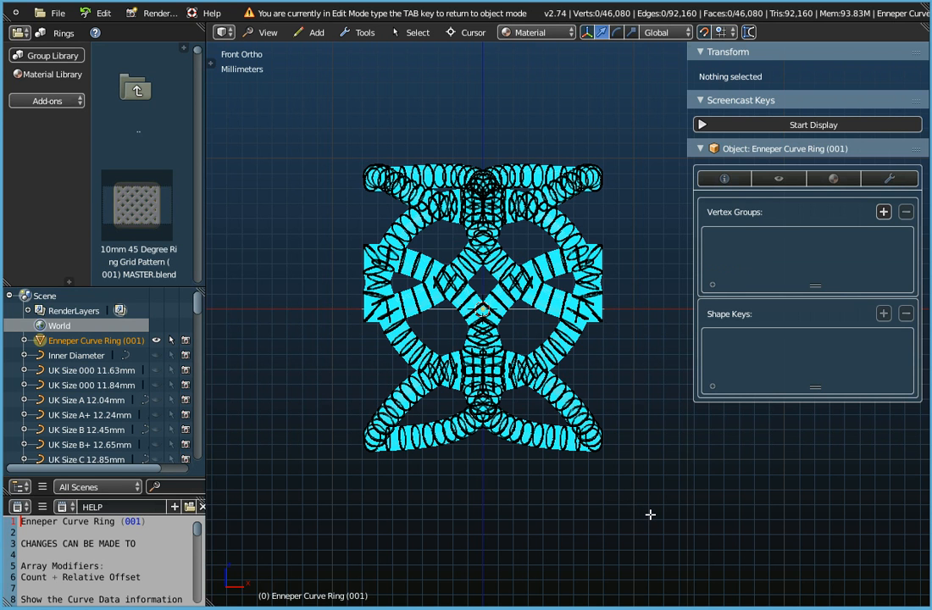
key("b")
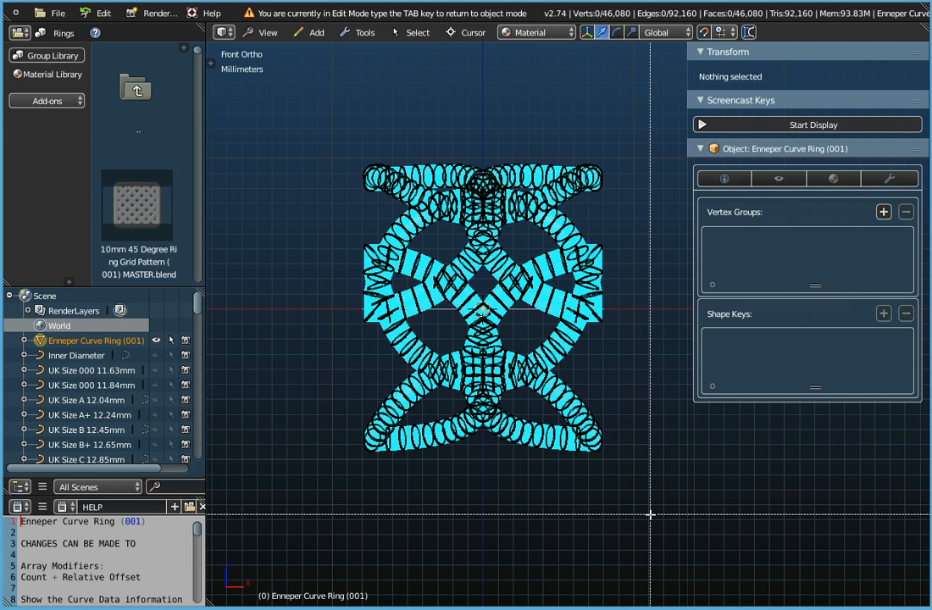
left_click_drag(650, 513, 342, 309)
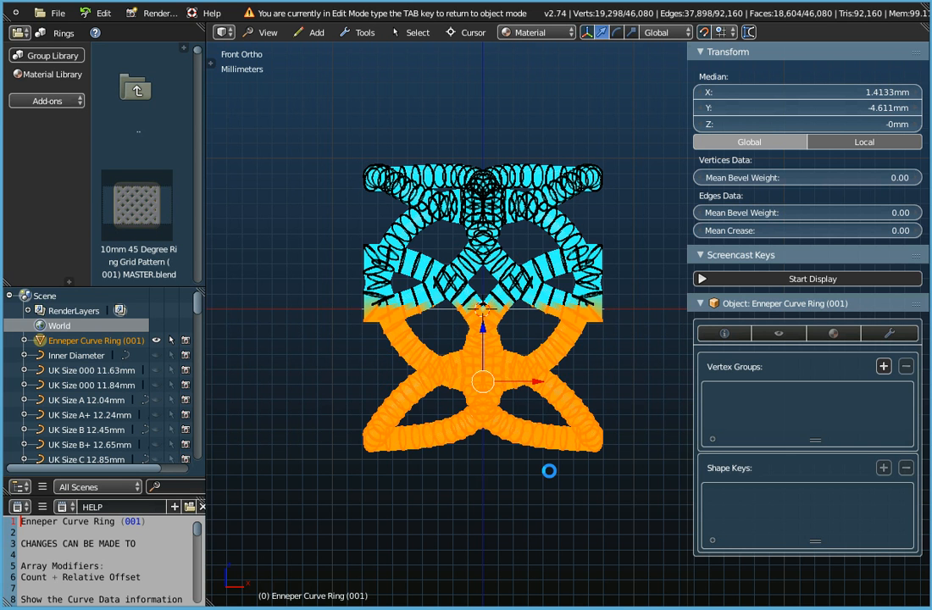
key("s")
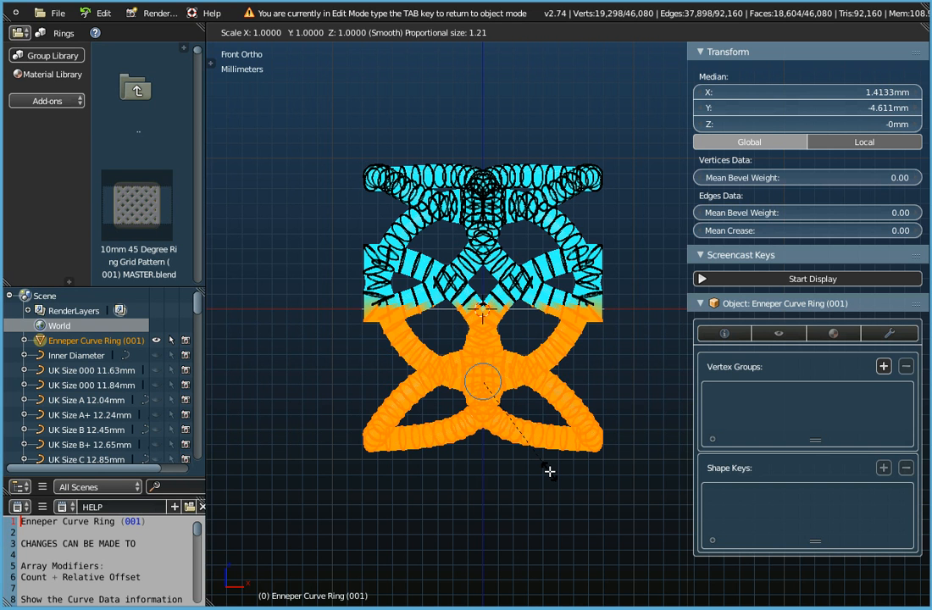
key("x")
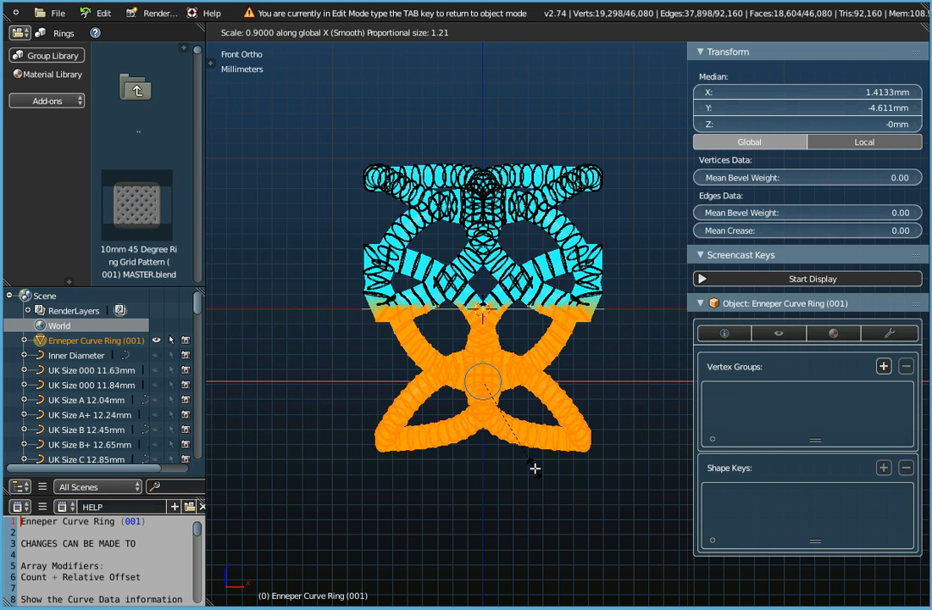
scroll(535, 467, "down", 6)
scroll(535, 468, "down", 6)
scroll(534, 468, "down", 2)
scroll(534, 467, "down", 5)
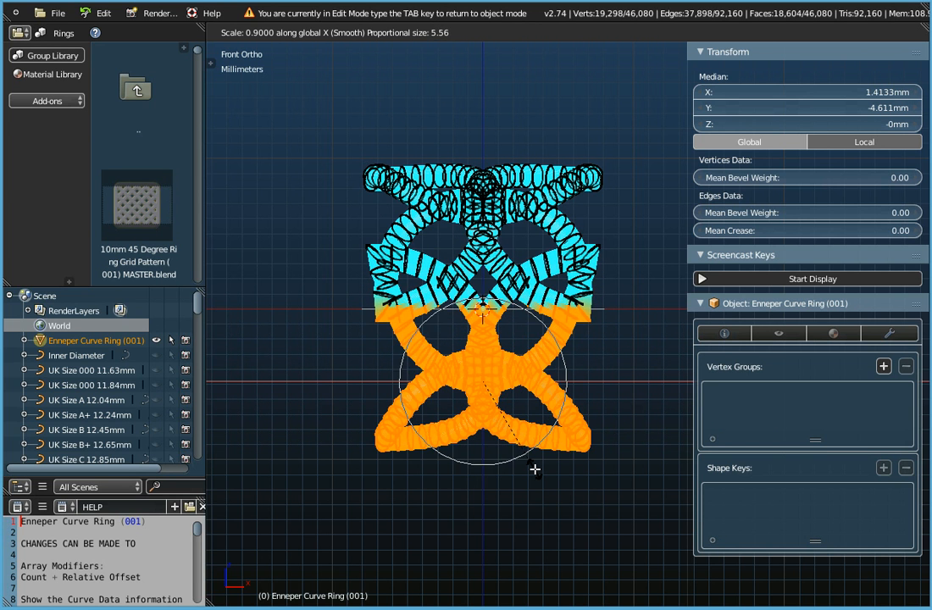
scroll(535, 468, "down", 1)
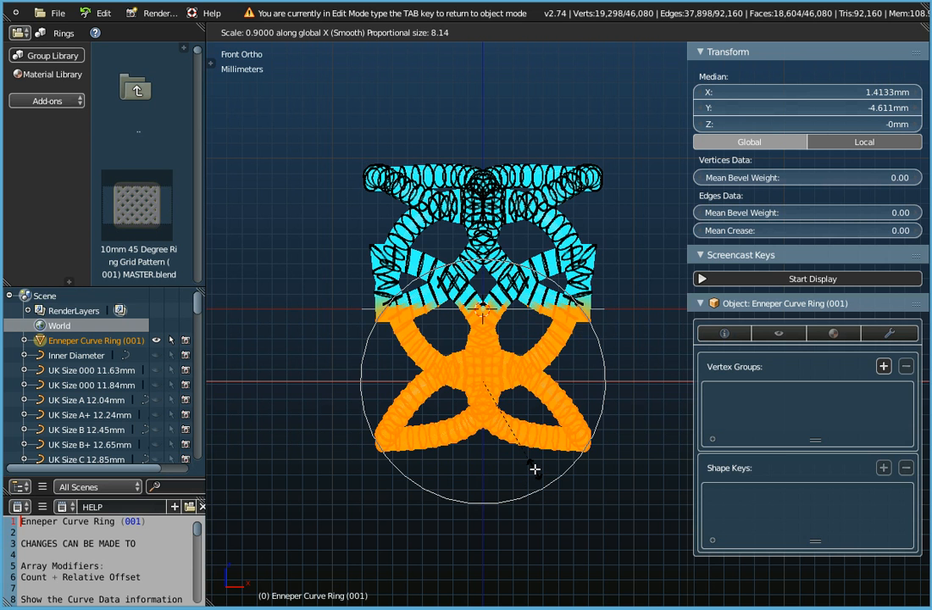
scroll(535, 468, "down", 3)
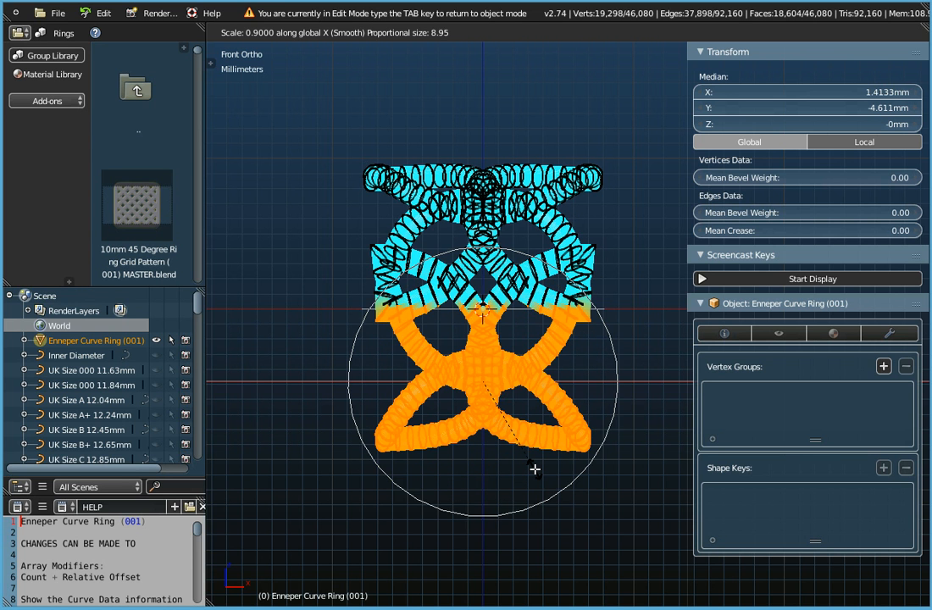
scroll(535, 467, "up", 2)
scroll(535, 468, "up", 1)
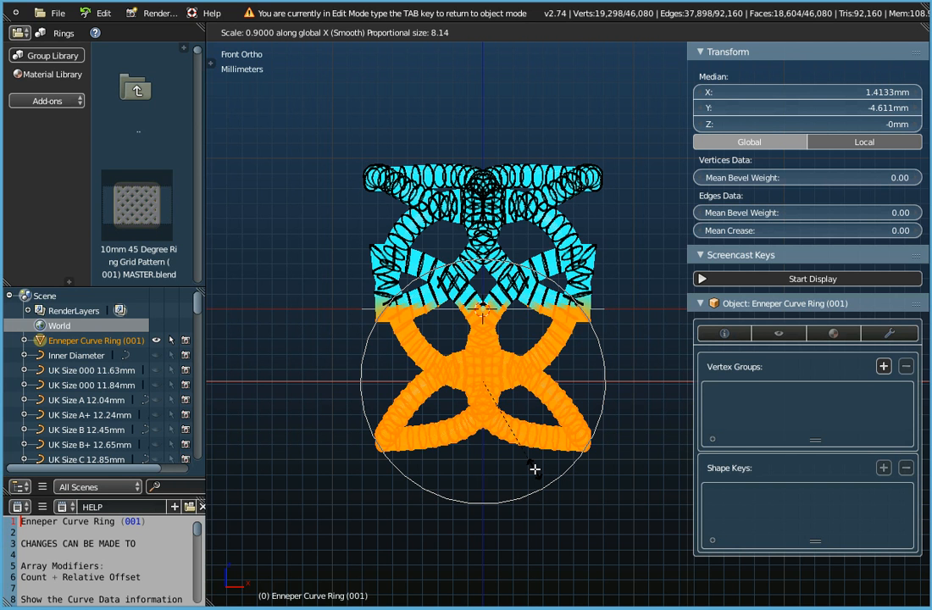
type("0.")
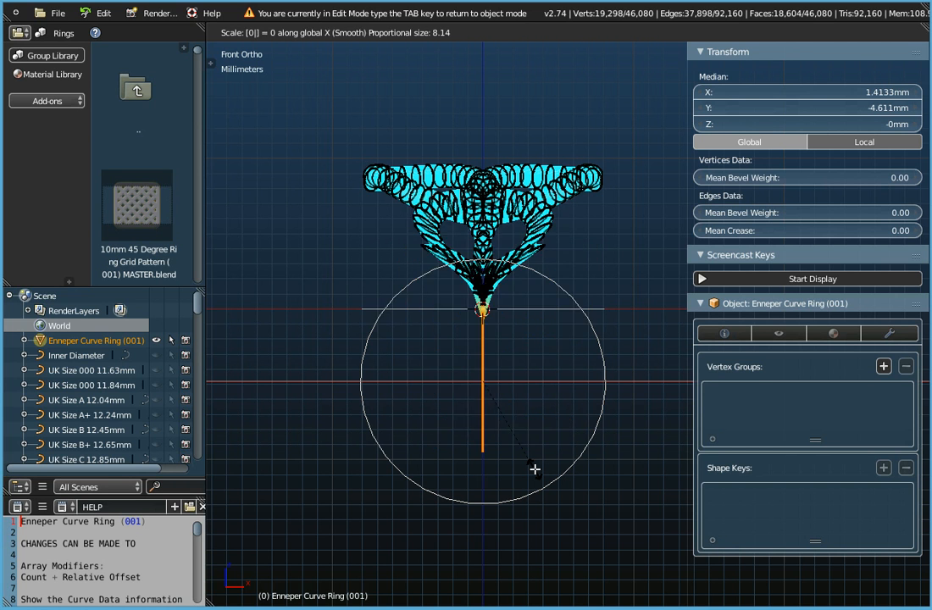
type("66")
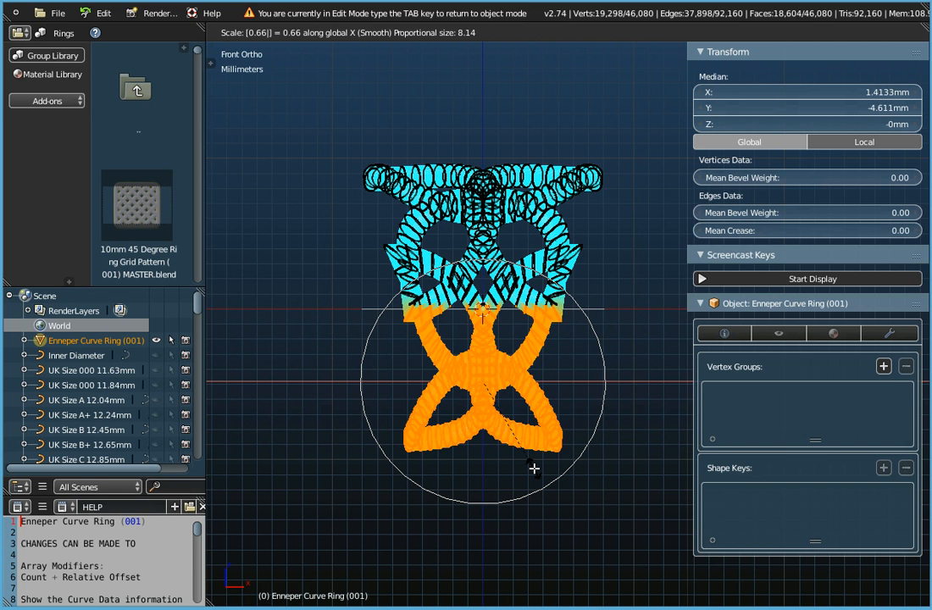
scroll(534, 468, "down", 2)
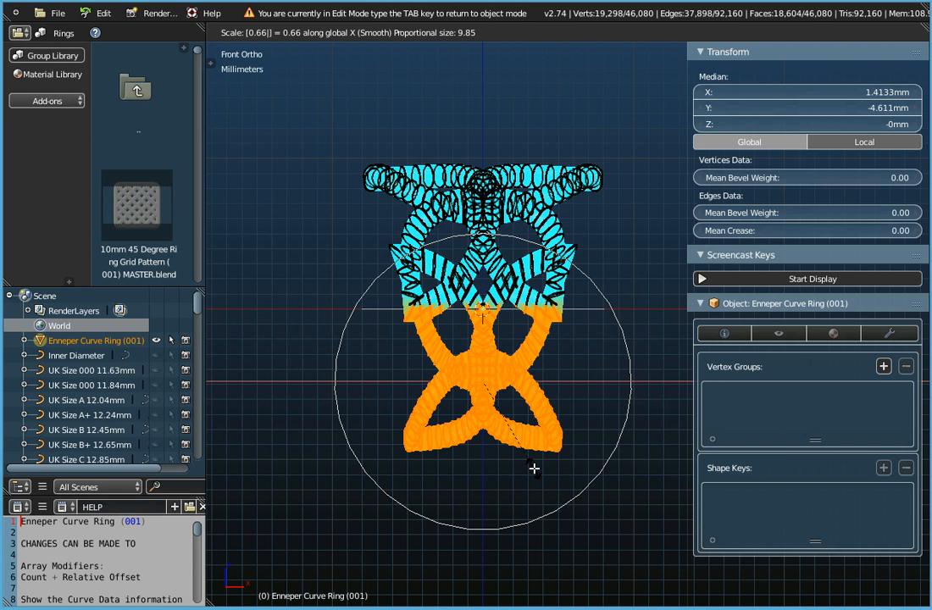
scroll(534, 468, "down", 3)
scroll(534, 468, "down", 4)
scroll(534, 468, "up", 3)
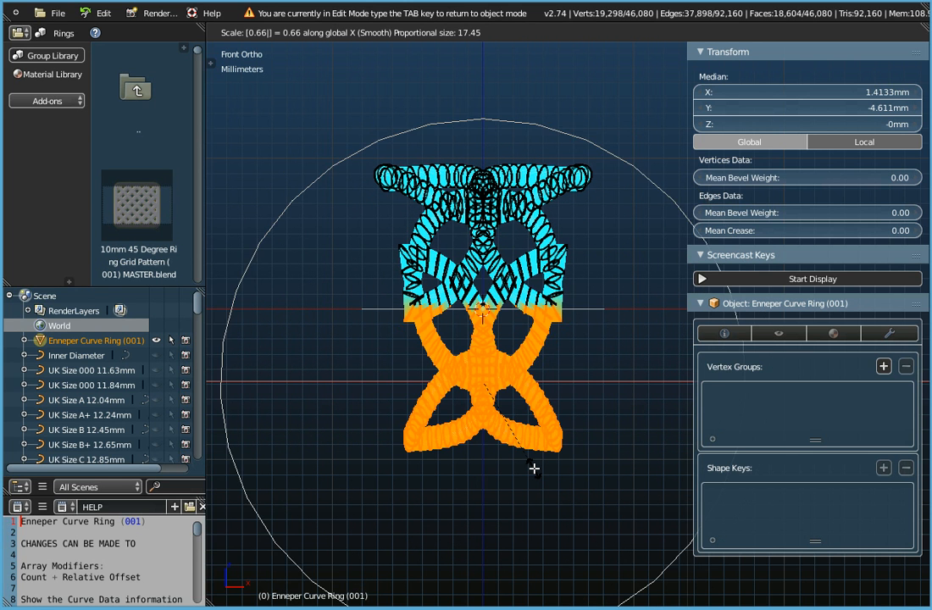
scroll(533, 467, "up", 6)
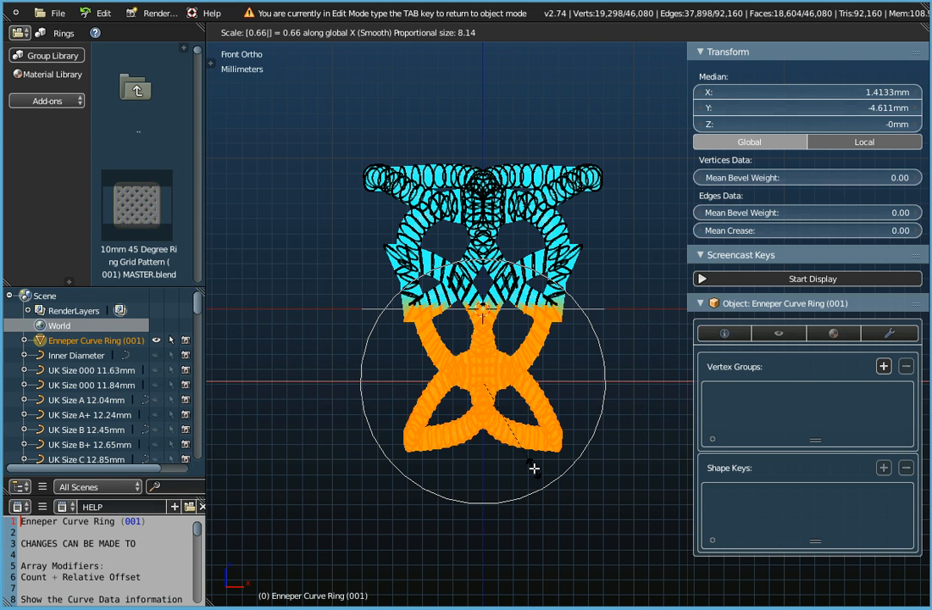
left_click(533, 467)
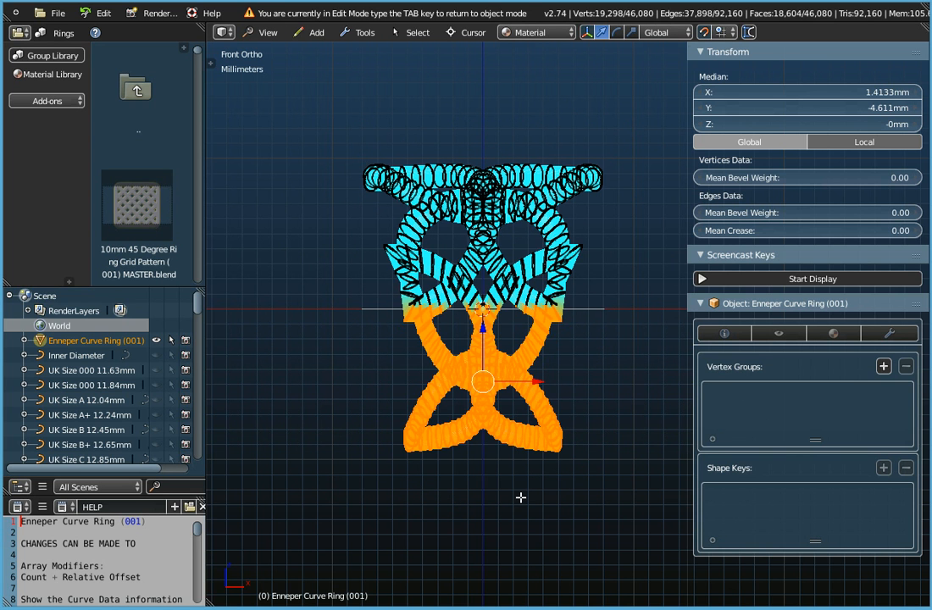
key("Tab")
Measure the tube thickness on the ring's upper part with the ruler, without storing the measurement
middle_click_drag(543, 476, 495, 426)
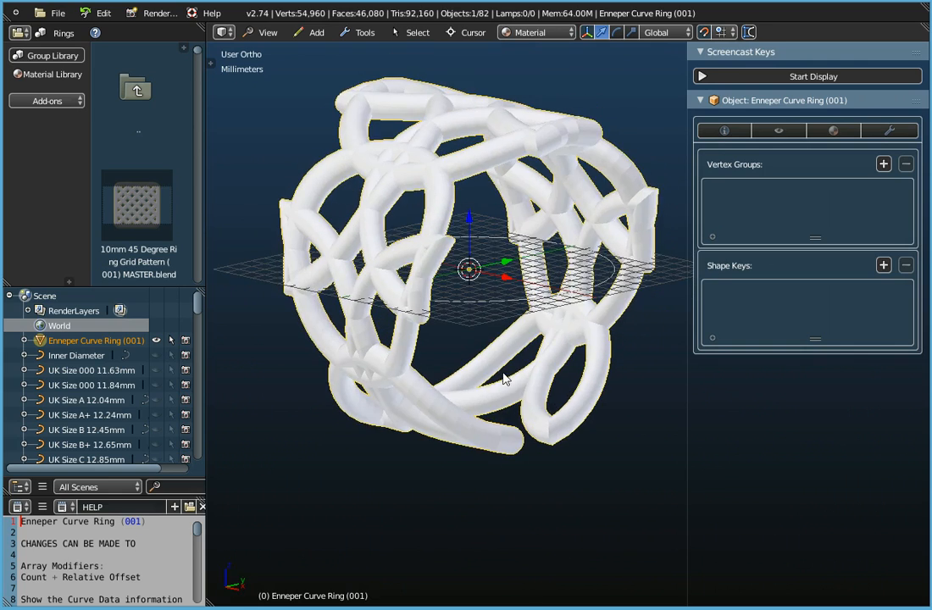
middle_click_drag(503, 343, 428, 346)
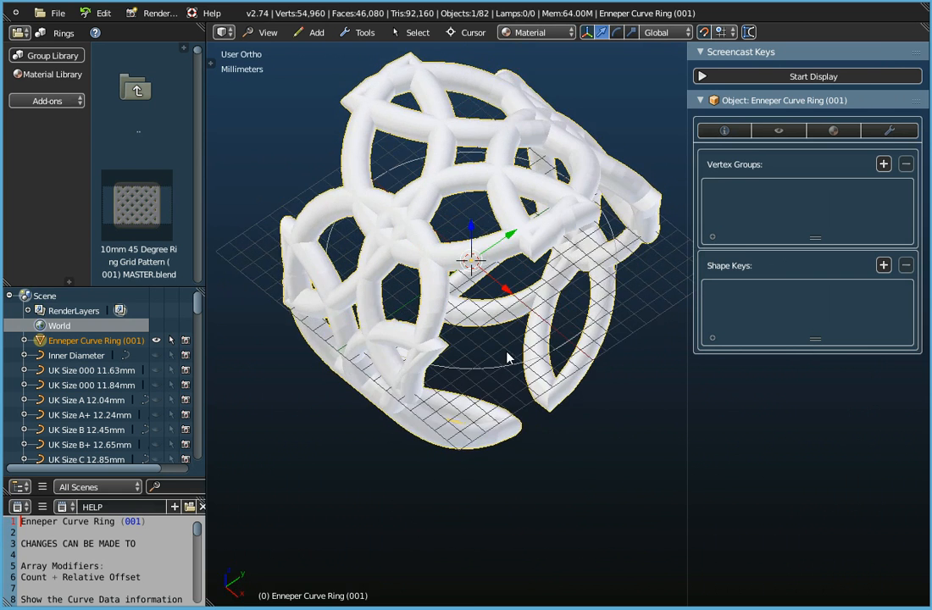
scroll(450, 212, "up", 6)
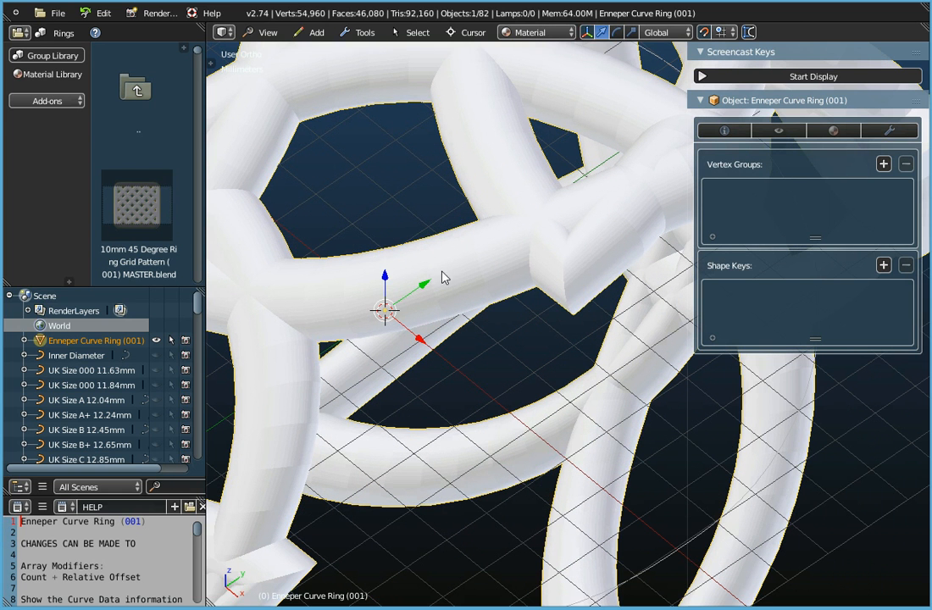
left_click(747, 34)
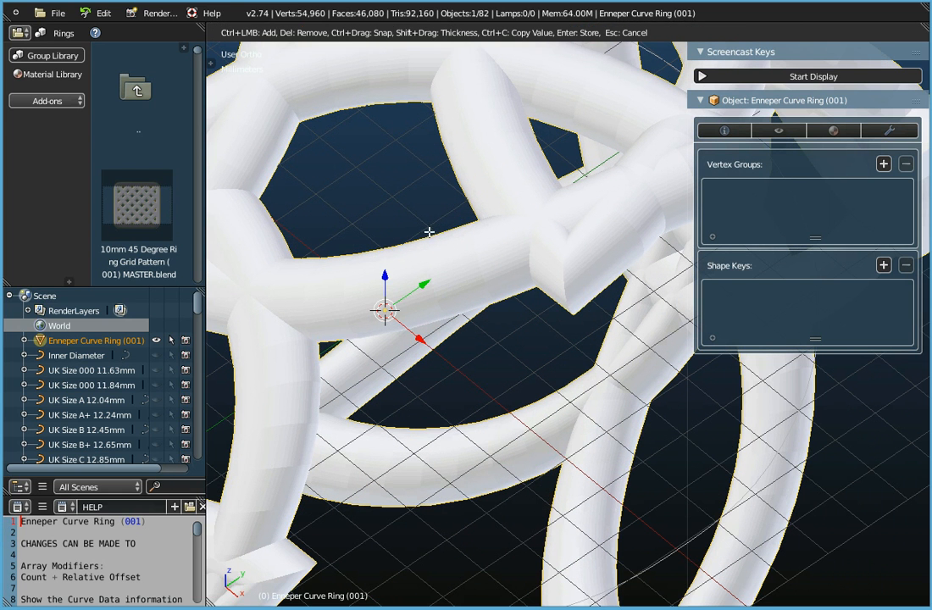
left_click_drag(433, 239, 461, 313)
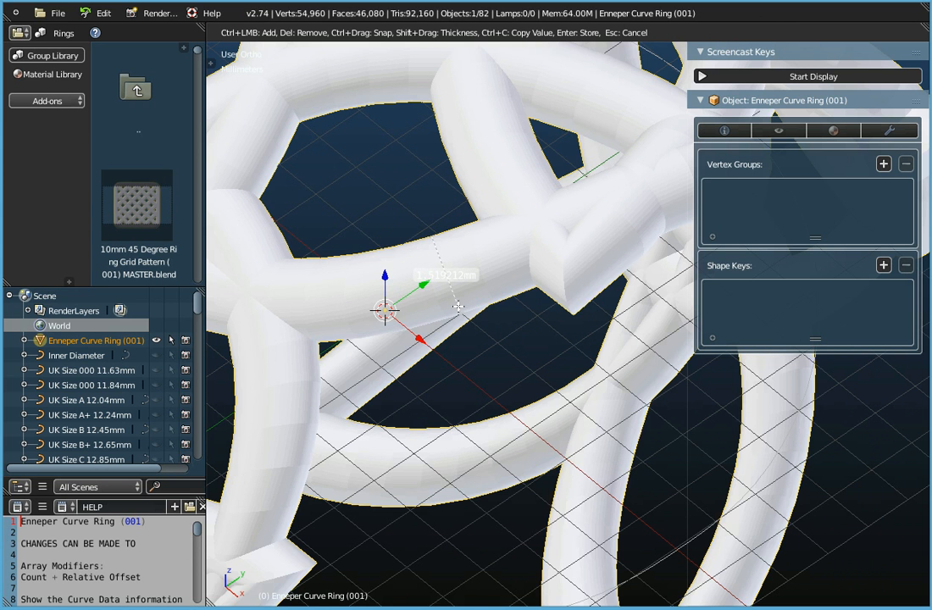
key("Escape")
scroll(455, 319, "down", 2)
Measure the tube thickness on the ring's narrowed lower part with the ruler, and return to the front view
middle_click_drag(456, 319, 403, 398)
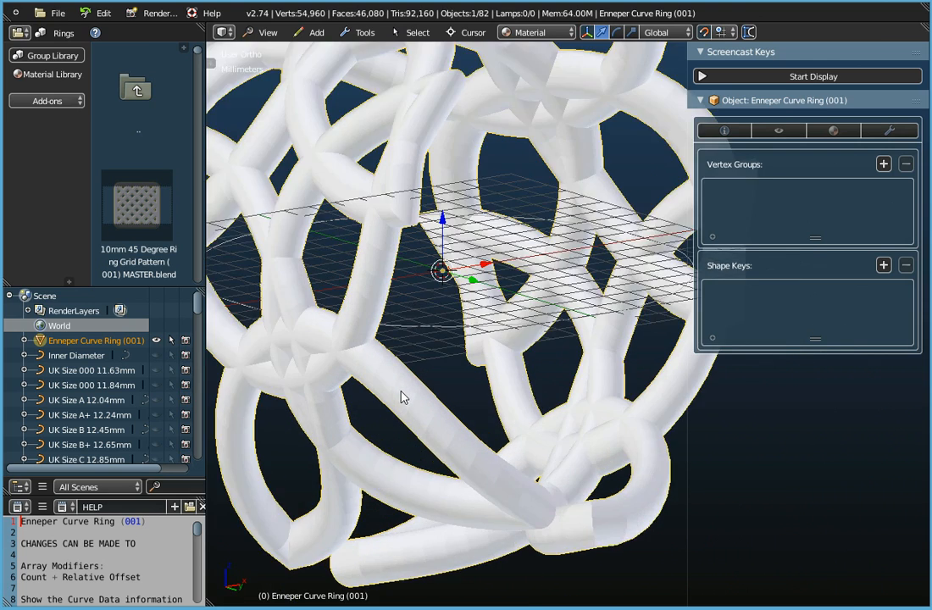
scroll(403, 397, "up", 4)
left_click(751, 33)
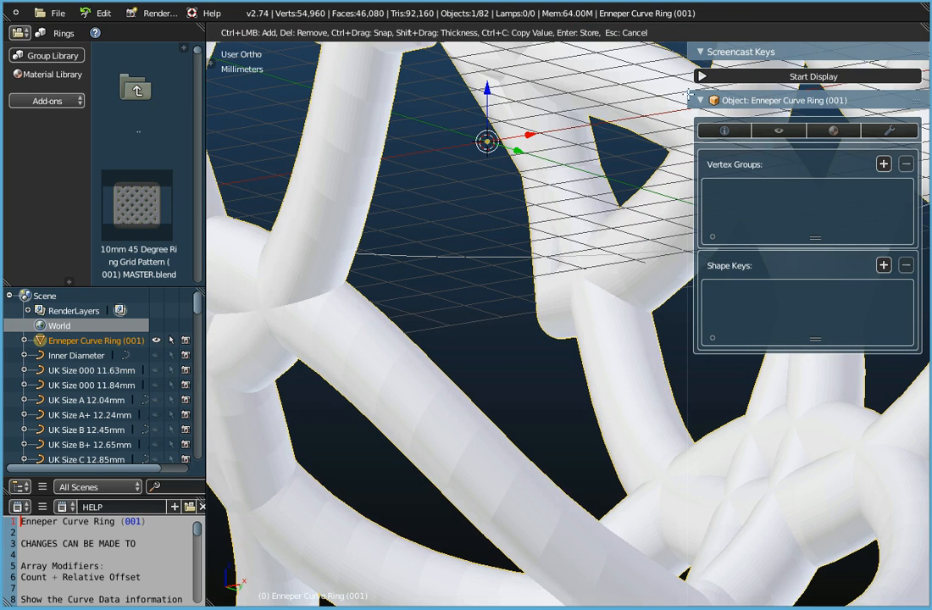
left_click_drag(398, 447, 452, 387)
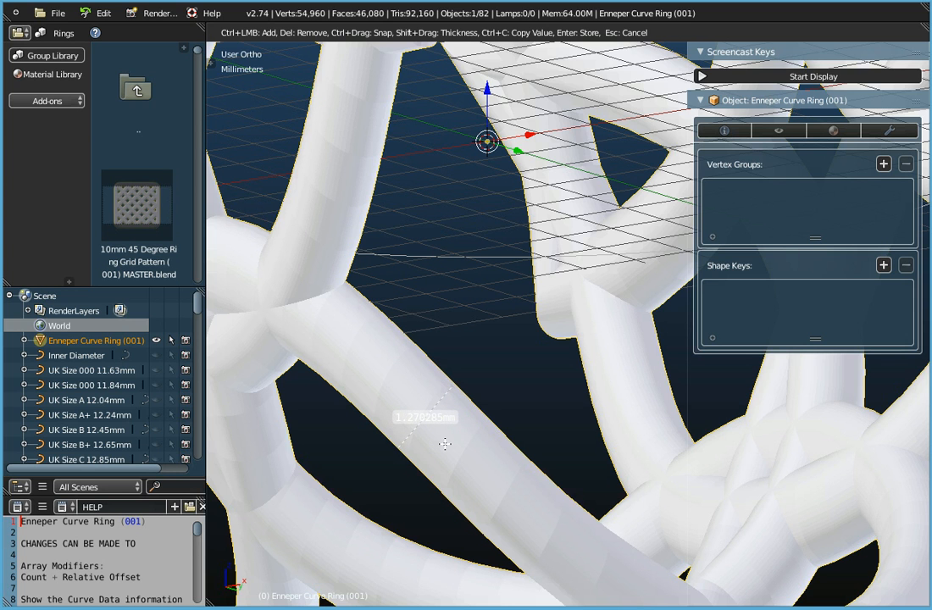
key("Escape")
scroll(444, 445, "down", 5)
key("KP_1")
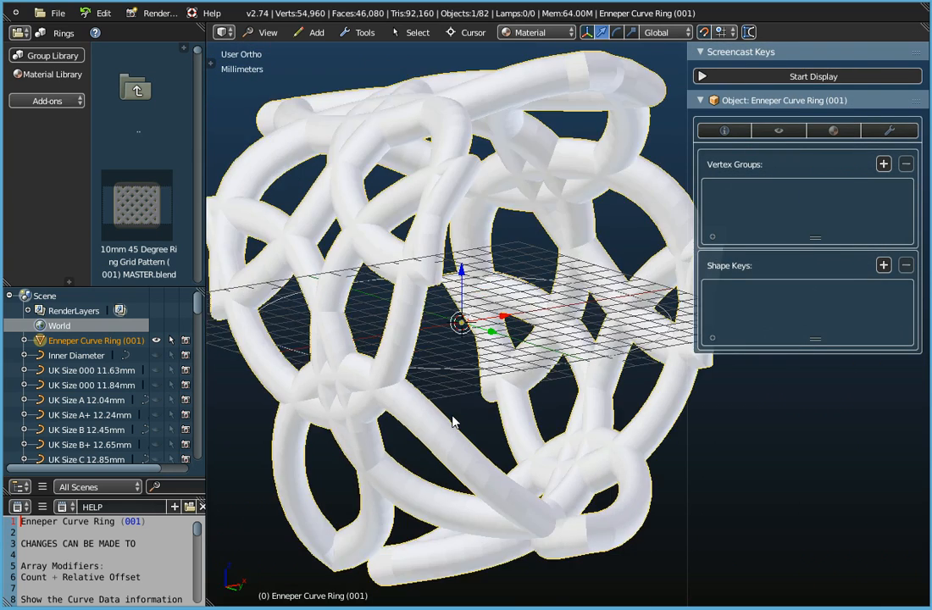
Export the tapered ring as a Wavefront OBJ to the Desktop, named Enneper Curve Ring 16.01 mm SLIM.obj
middle_click_drag(447, 443, 518, 446)
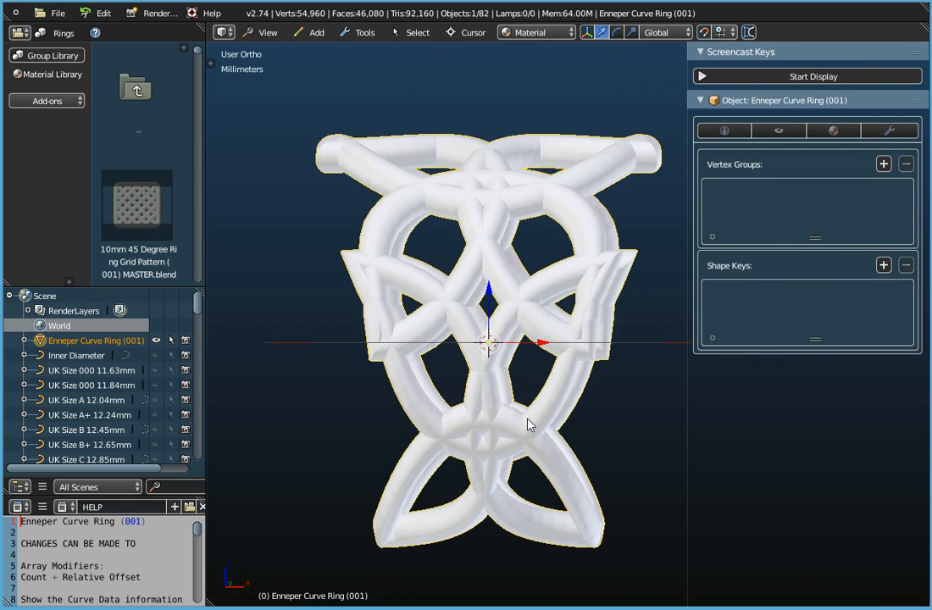
middle_click_drag(542, 418, 408, 273)
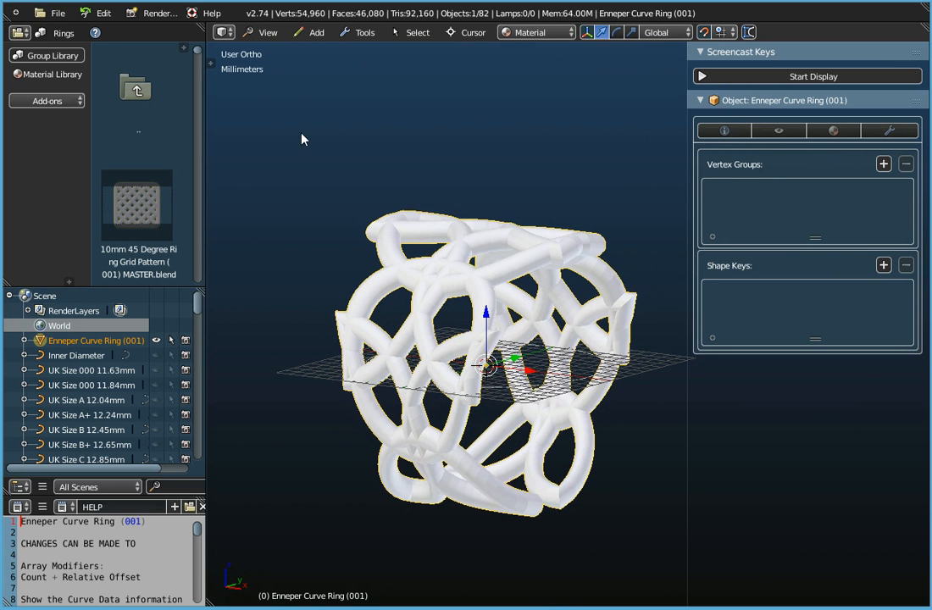
left_click(61, 13)
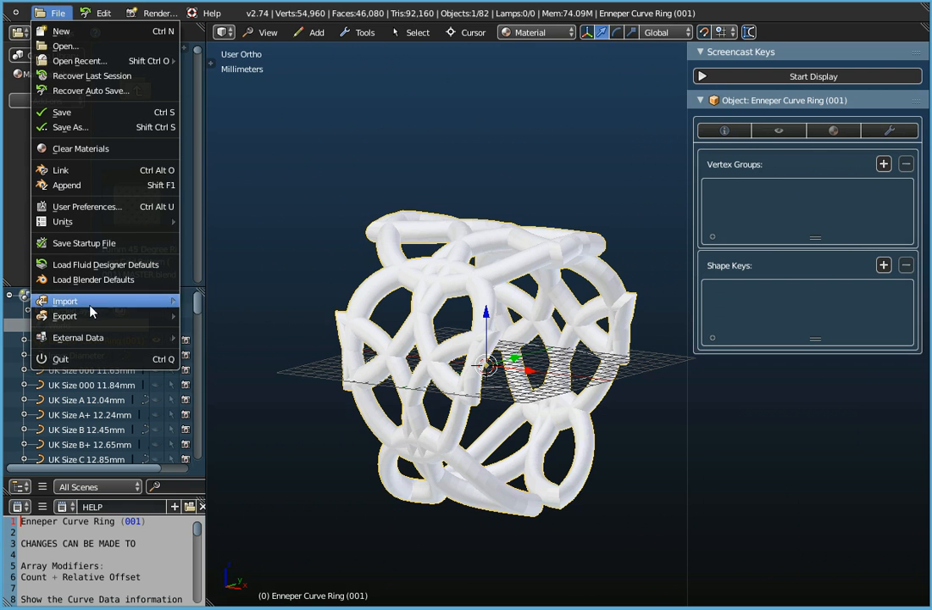
mouse_move(83, 318)
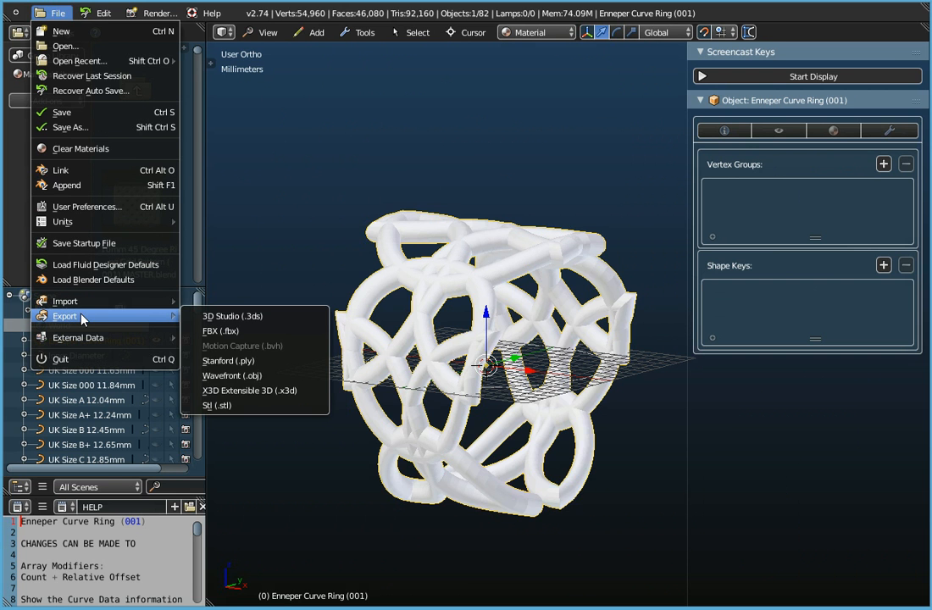
left_click(231, 375)
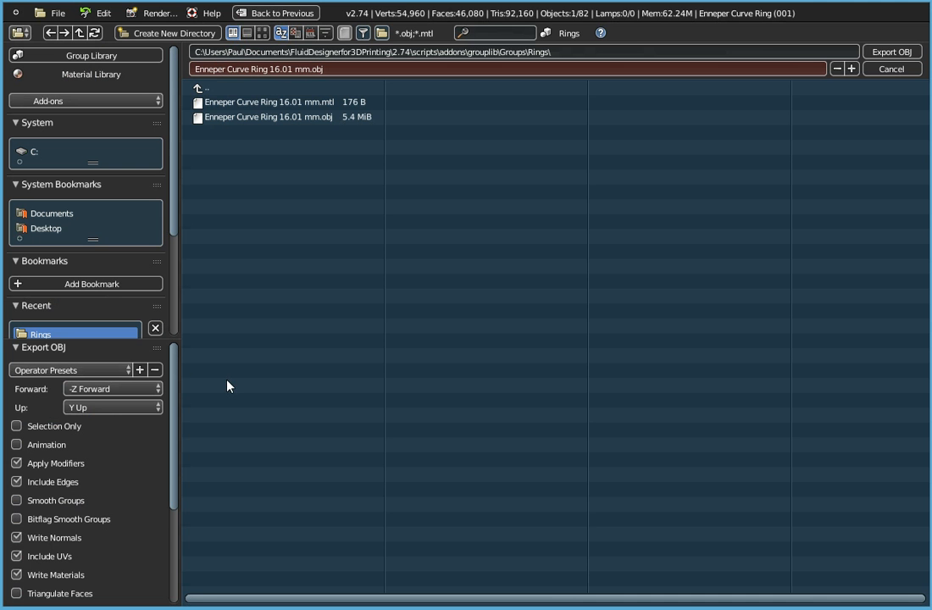
left_click(45, 229)
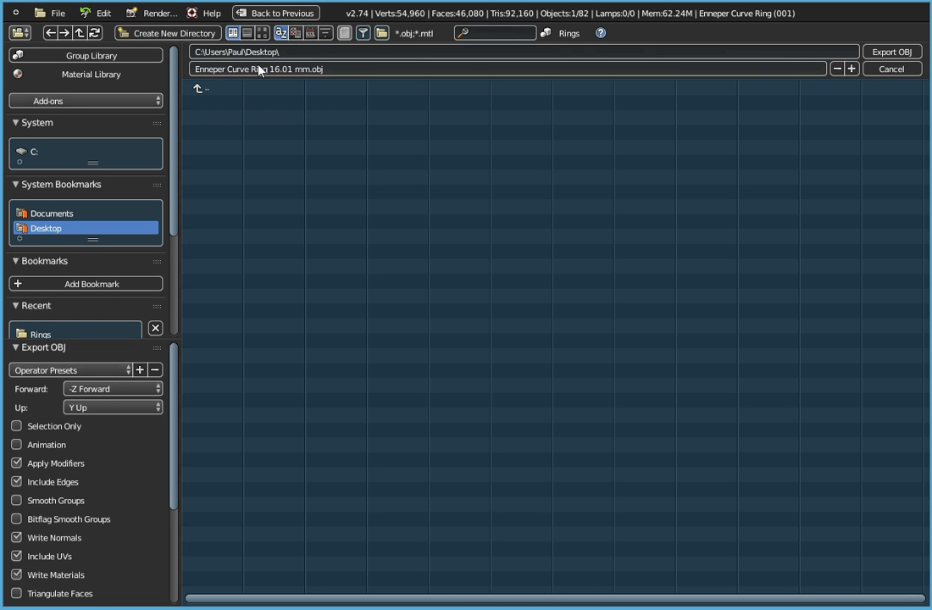
left_click(307, 68)
left_click(310, 69)
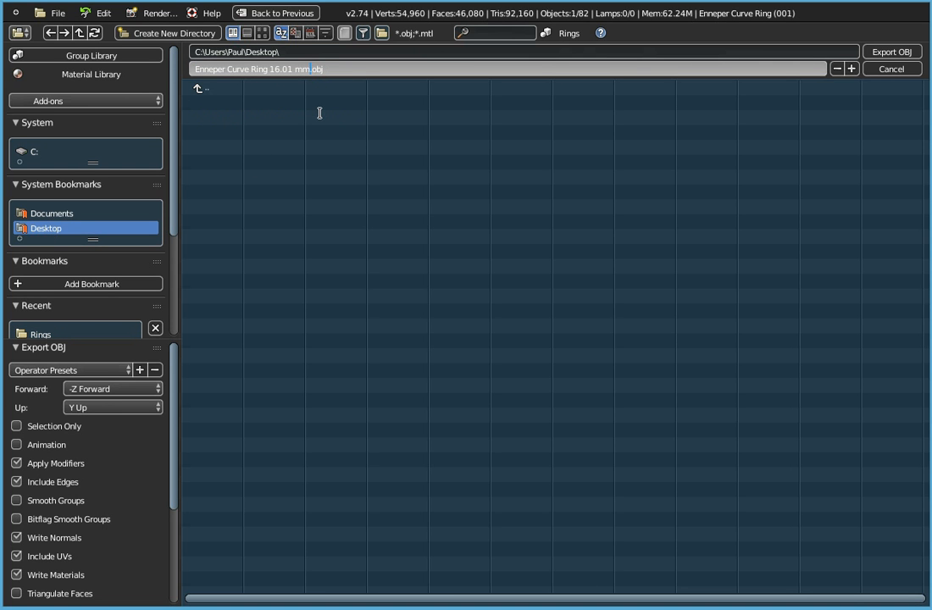
type("SLIM")
key("Return")
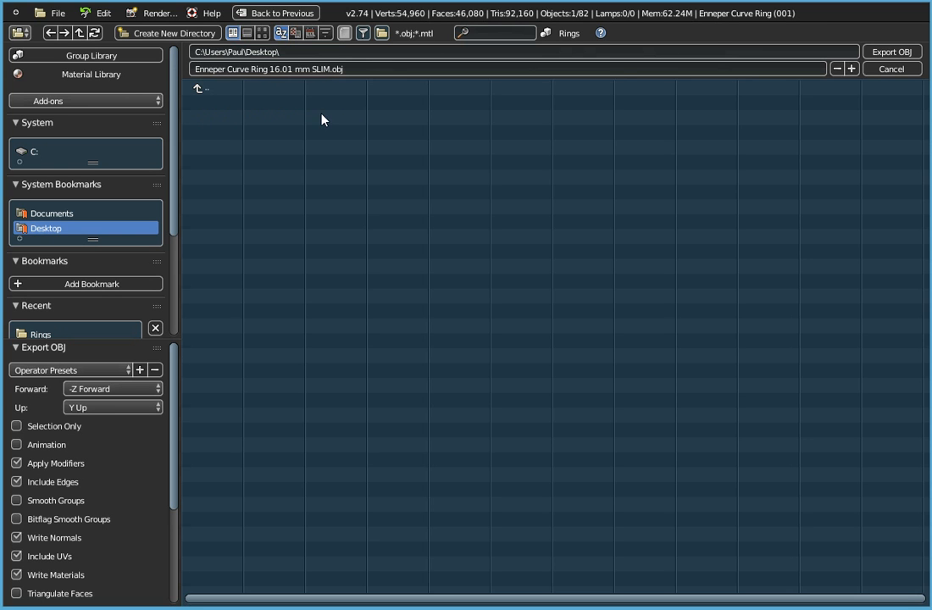
left_click(873, 56)
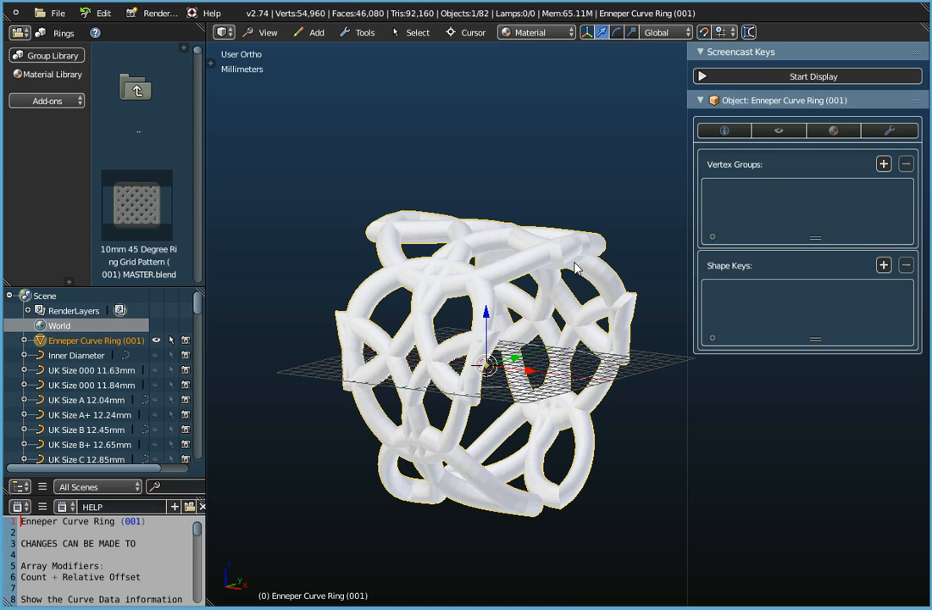
Start a new scene by reloading the start-up file
middle_click_drag(483, 351, 403, 392)
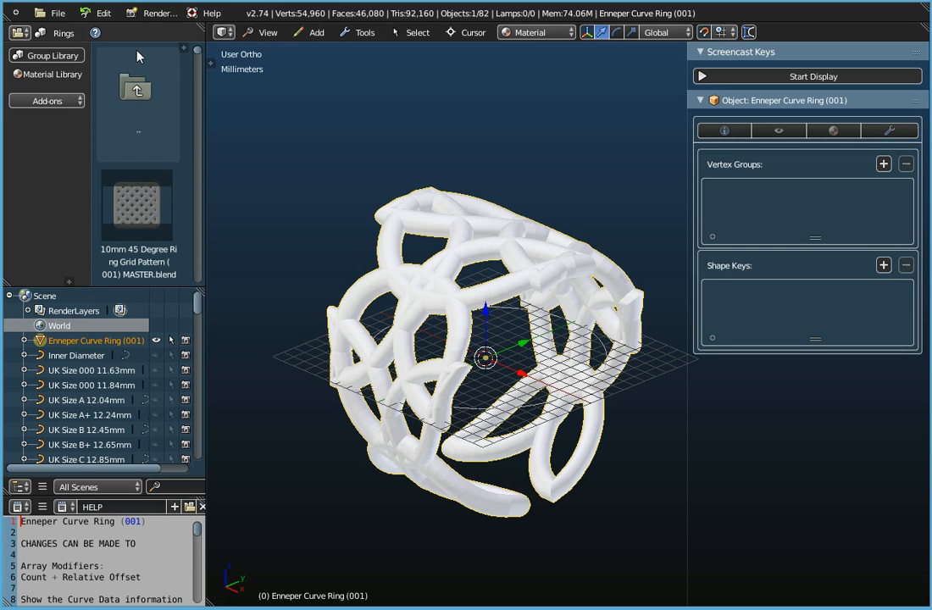
left_click(53, 12)
left_click(61, 32)
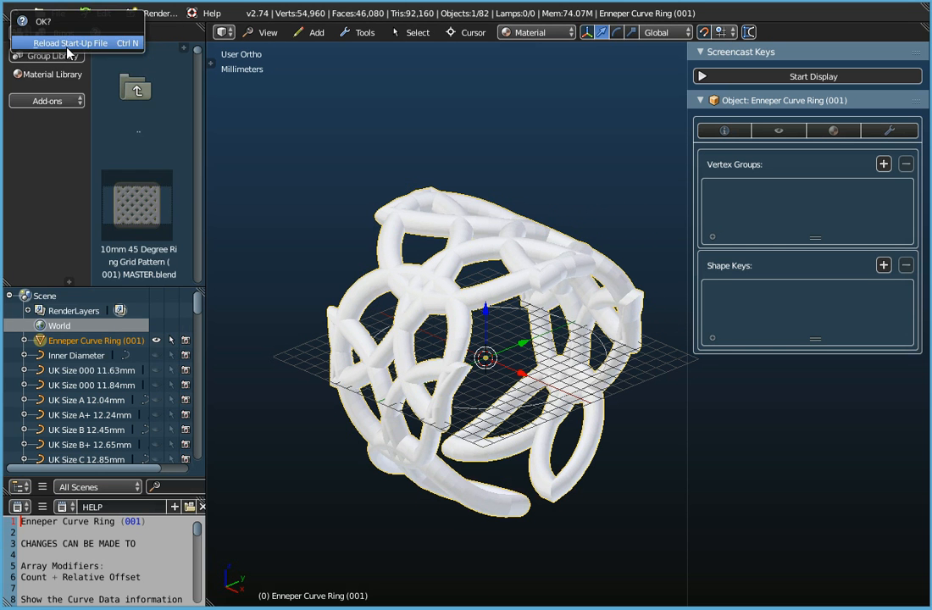
left_click(68, 44)
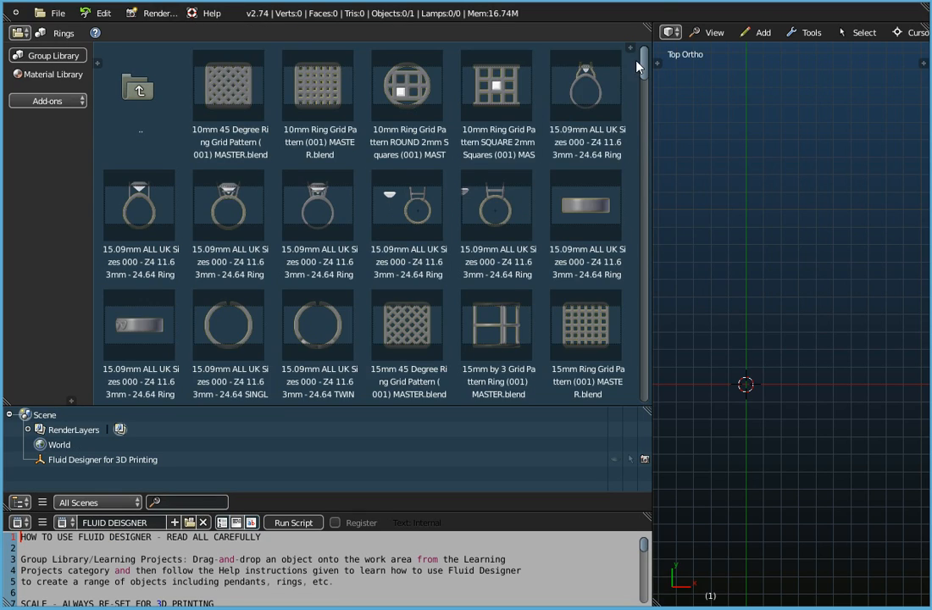
Browse the Rings category of the Group Library for other ring designs and return to the start of the list
left_click_drag(641, 70, 644, 199)
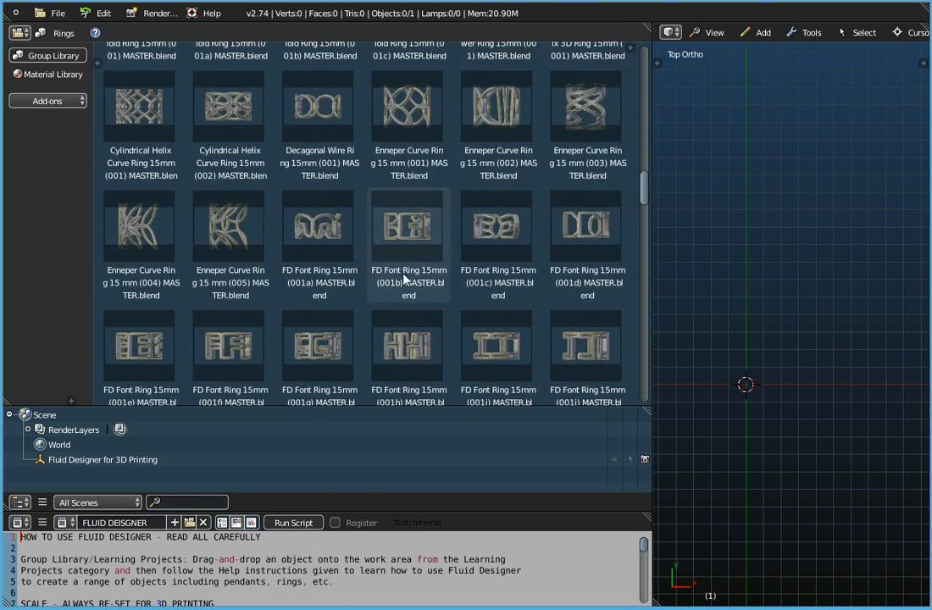
scroll(403, 280, "down", 8)
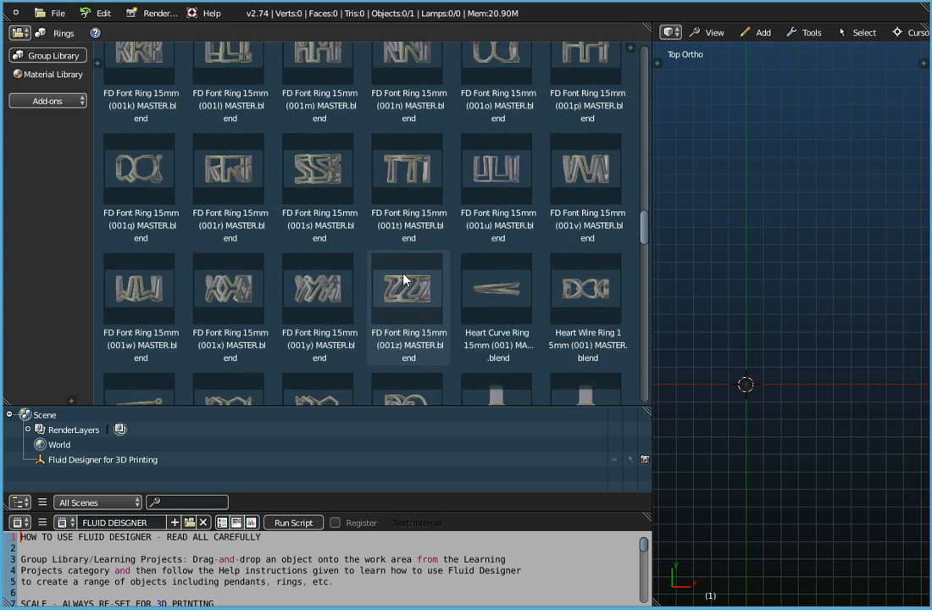
scroll(403, 279, "down", 8)
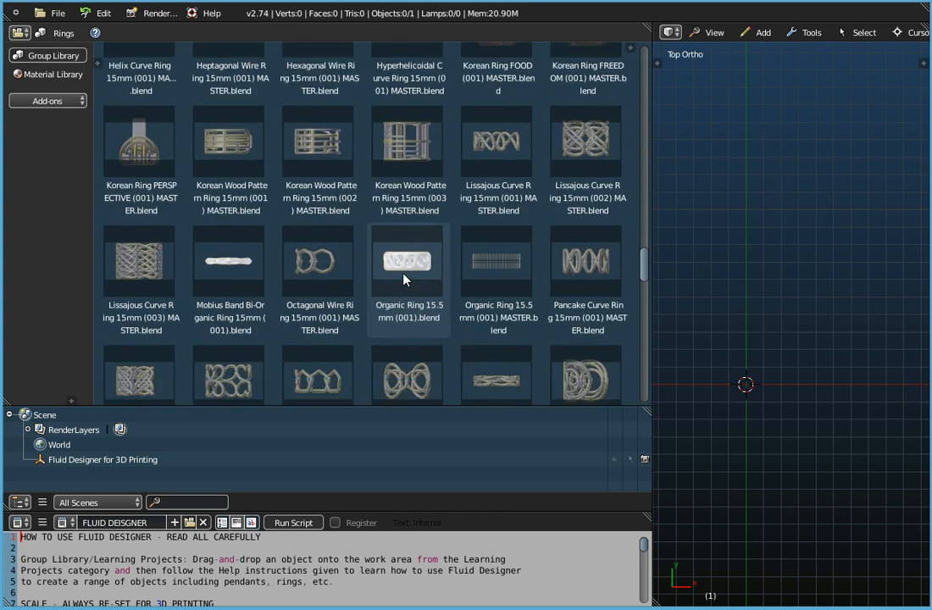
scroll(403, 279, "down", 3)
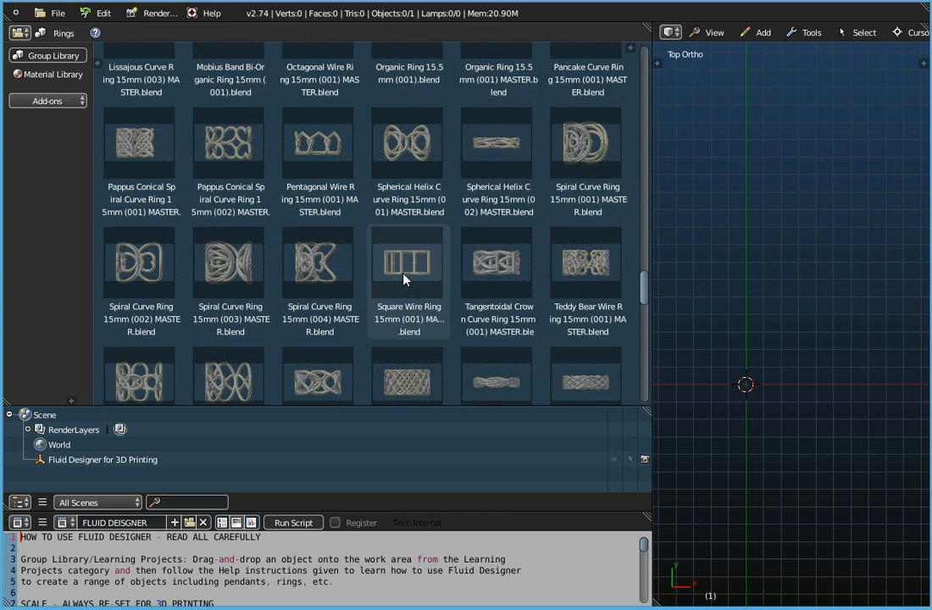
scroll(403, 279, "up", 3)
scroll(403, 279, "up", 8)
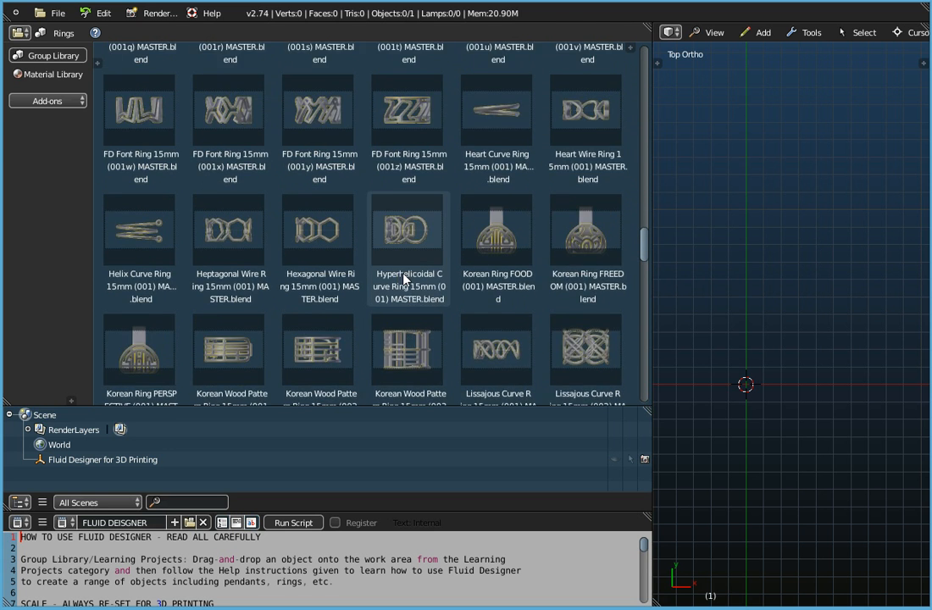
scroll(306, 248, "down", 8)
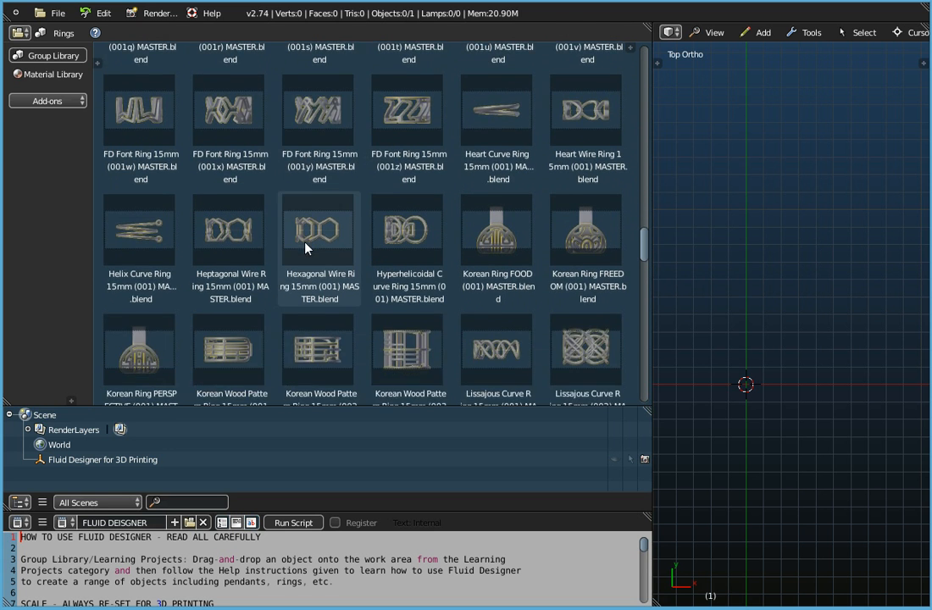
scroll(305, 248, "down", 4)
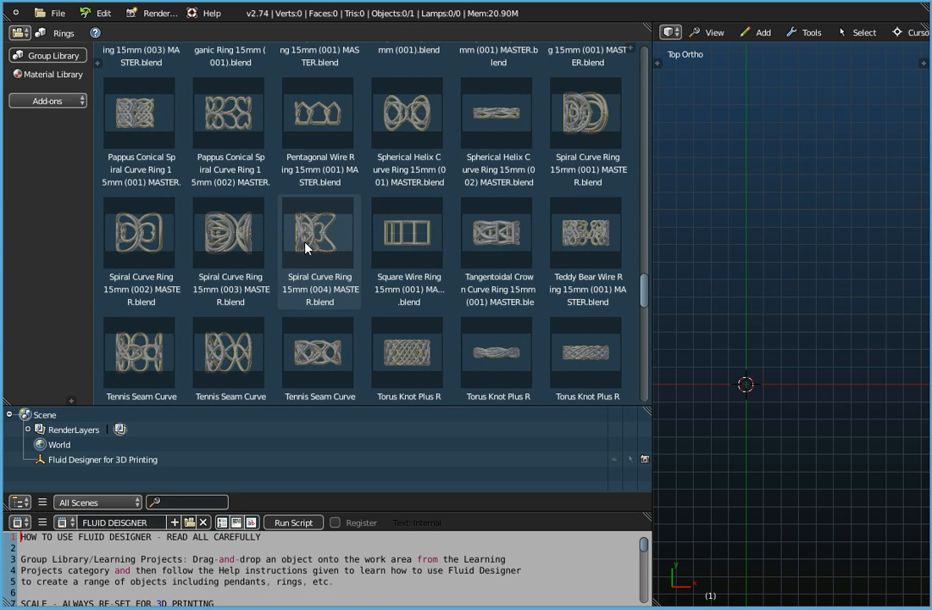
left_click_drag(645, 292, 645, 51)
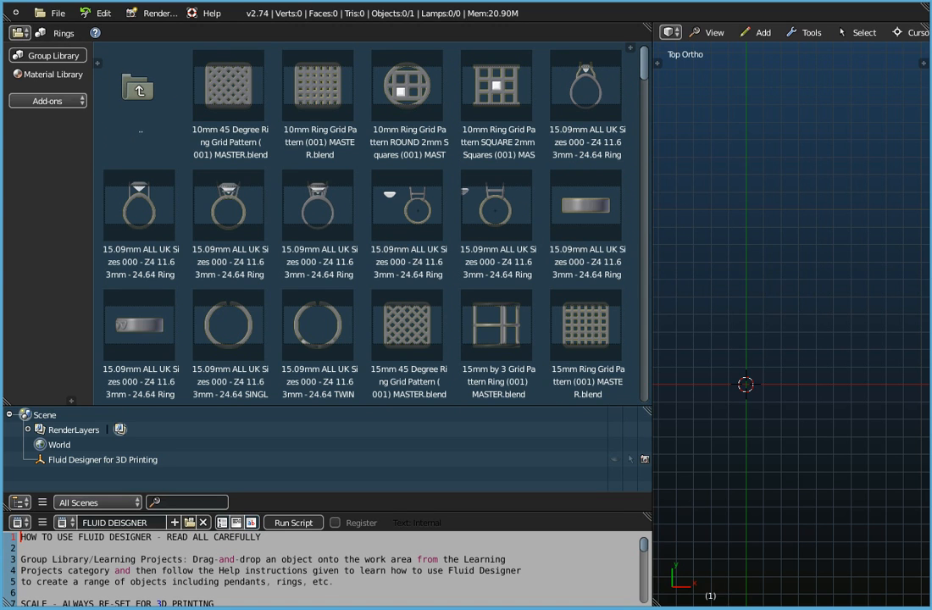